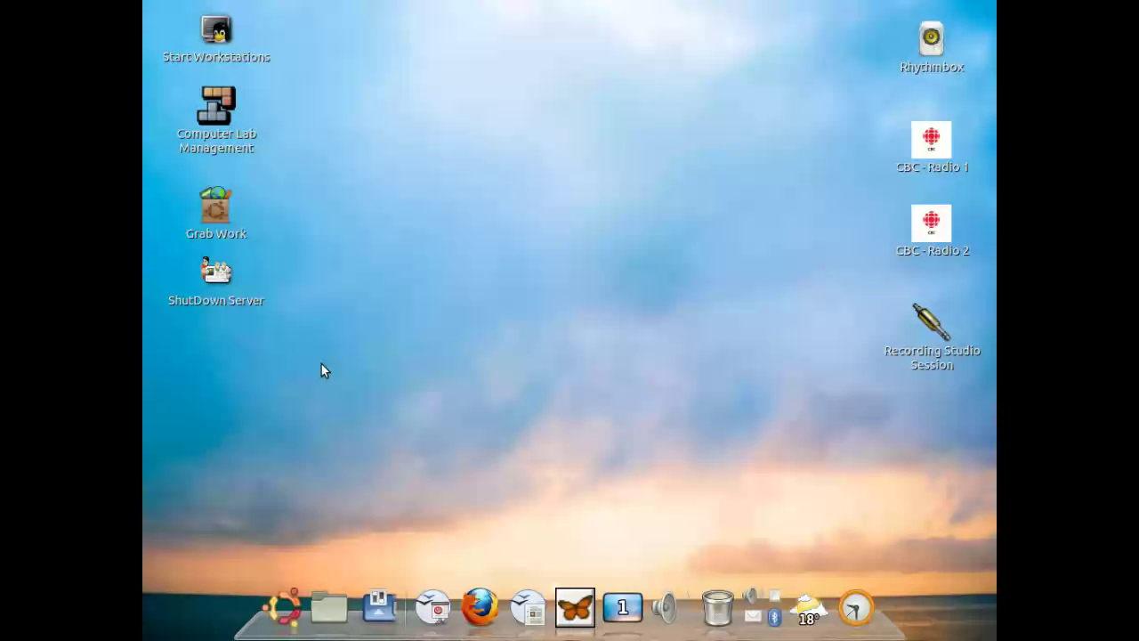
Launch KolourPaint from the Graphics menu and maximize its window showing the blank 400x300 canvas
click(281, 603)
mouse_move(341, 417)
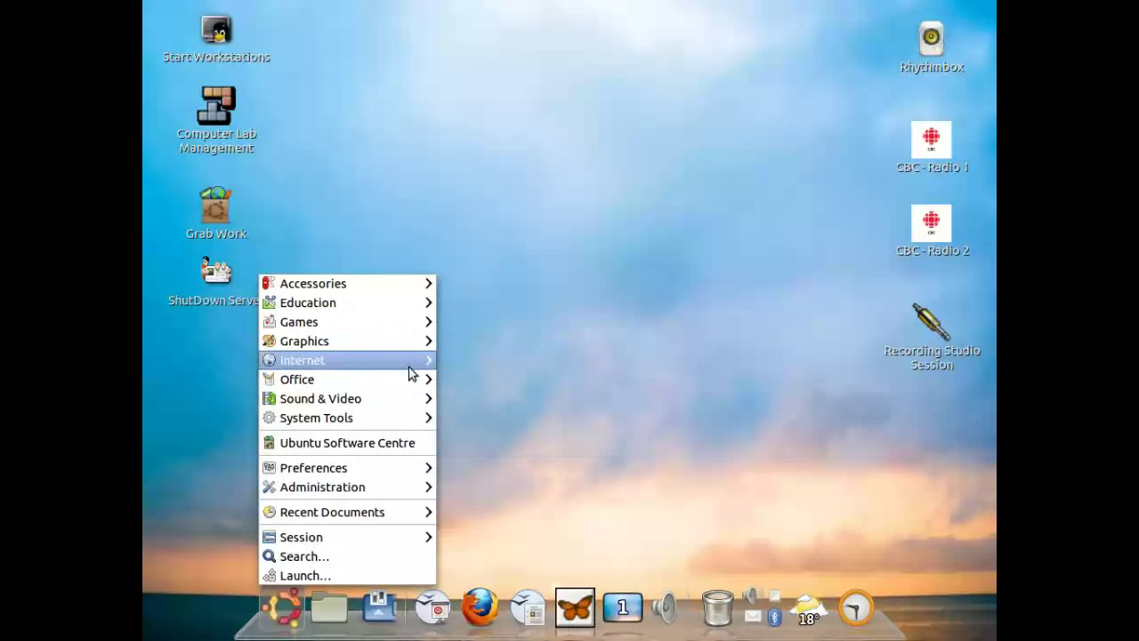
mouse_move(419, 341)
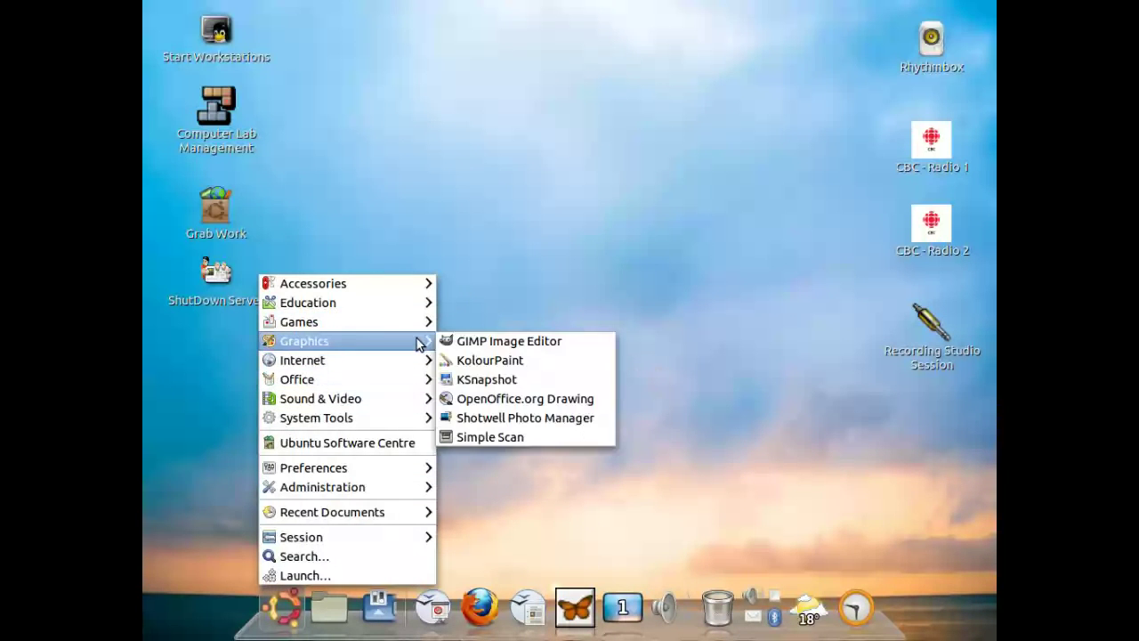
click(457, 358)
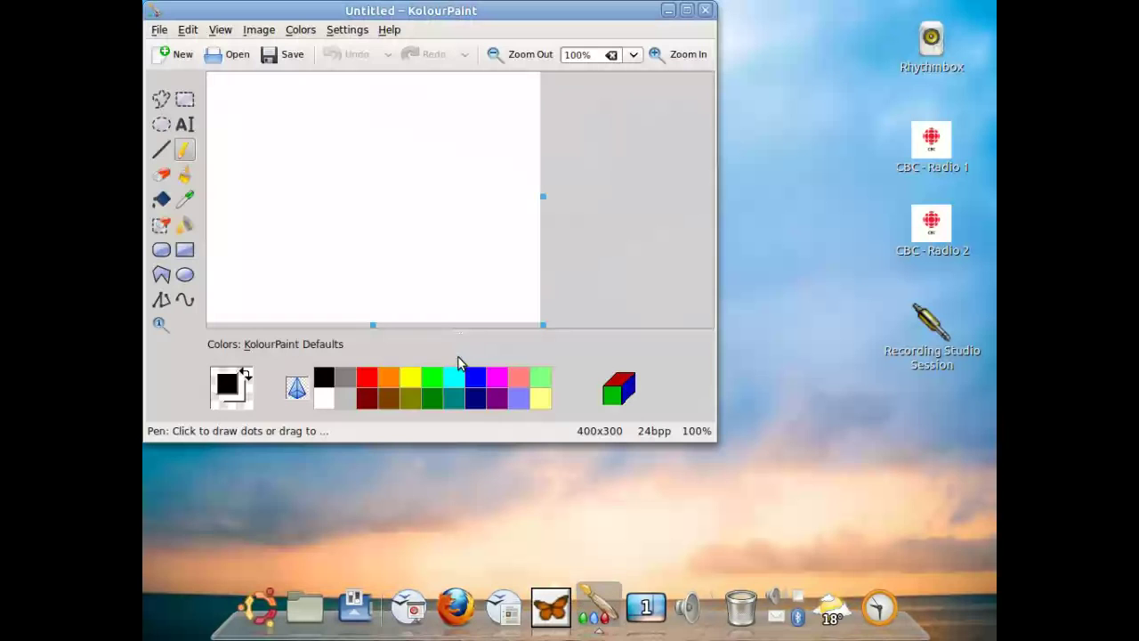
click(686, 10)
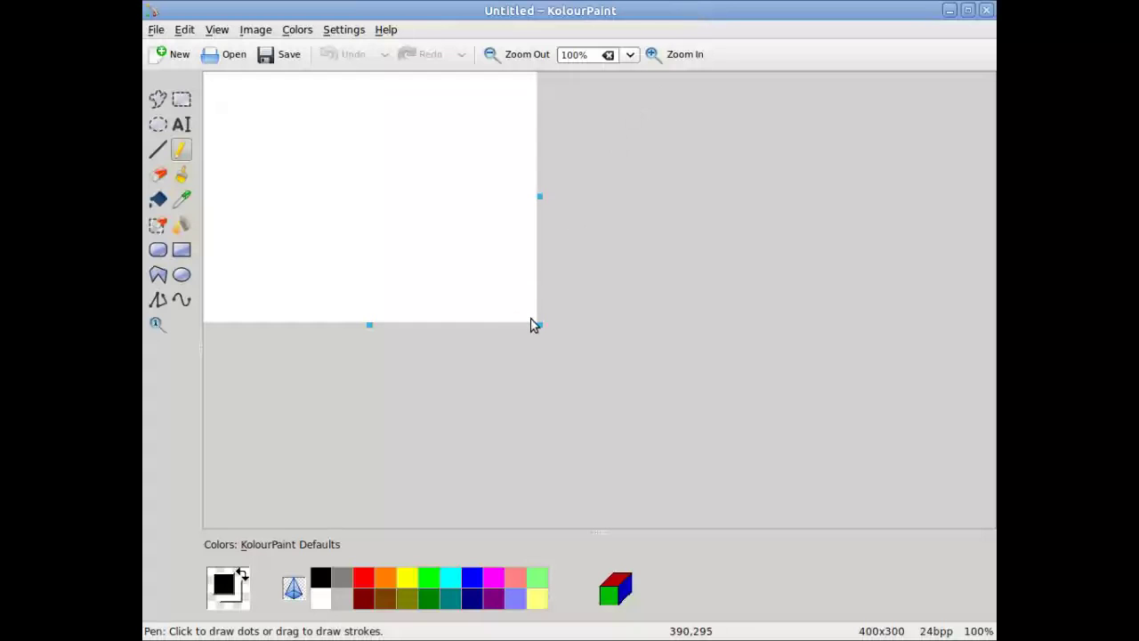
Drag the canvas corner handle to enlarge the blank image from 400x300 to 785x514 pixels
drag(539, 324, 862, 506)
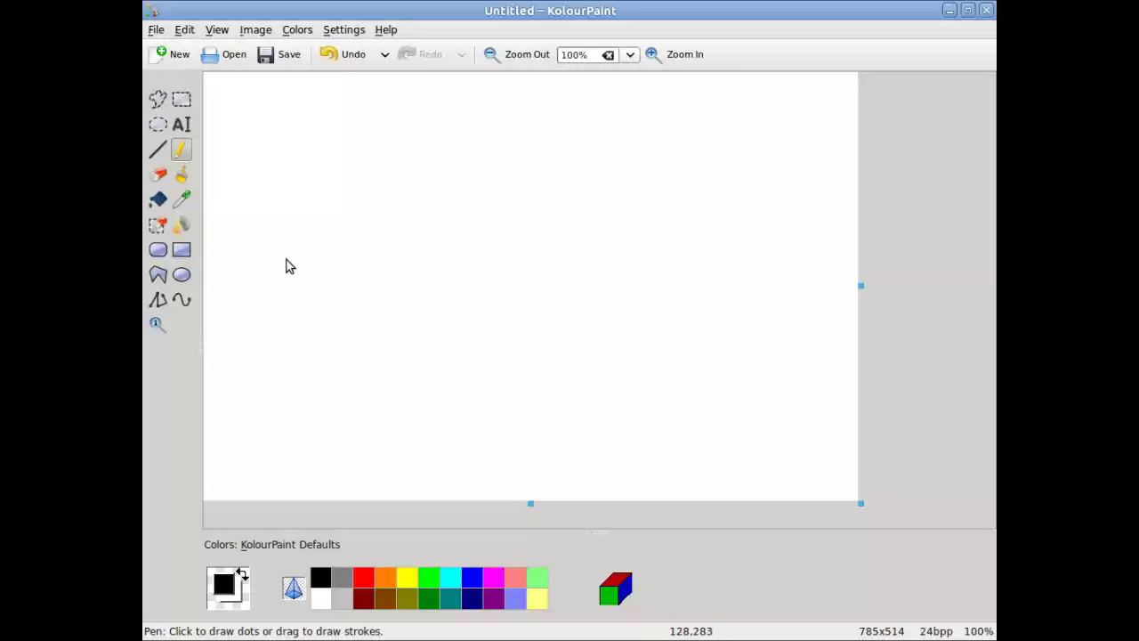
Draw two black straight lines at the upper left with a slightly thicker line width
click(157, 151)
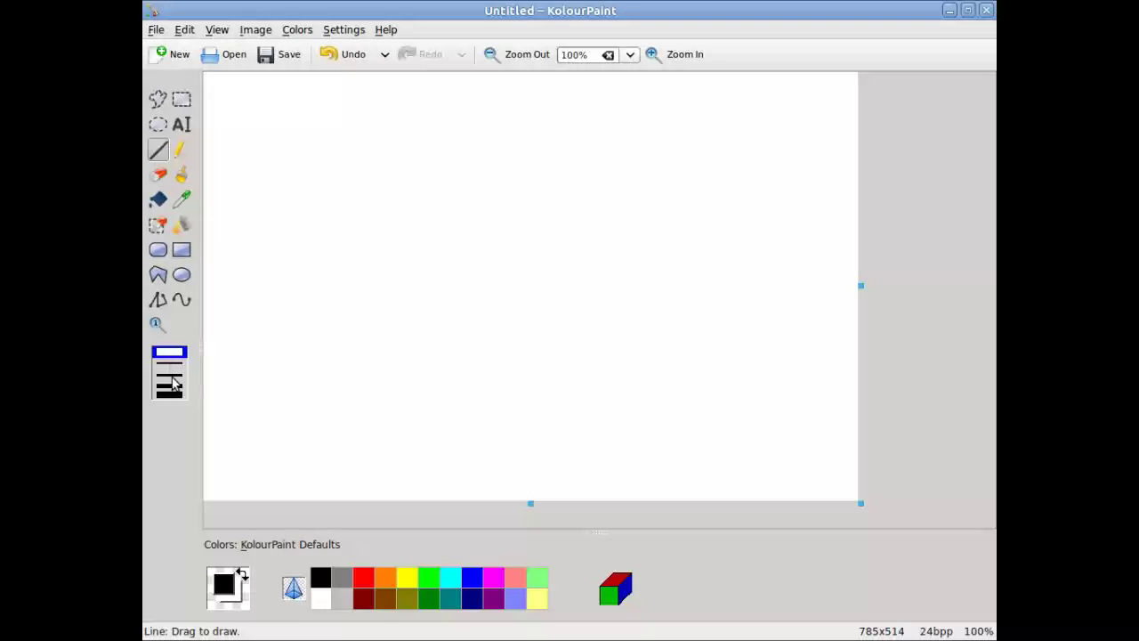
click(169, 374)
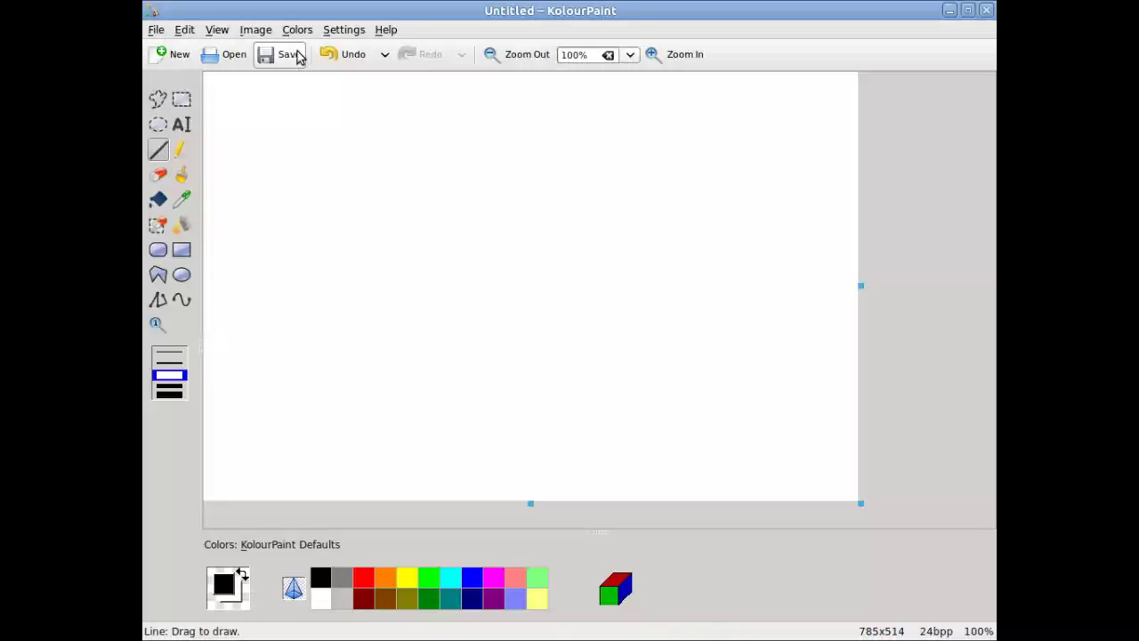
mouse_move(246, 131)
mouse_down()
mouse_move(345, 115)
mouse_move(351, 101)
mouse_move(353, 112)
mouse_up()
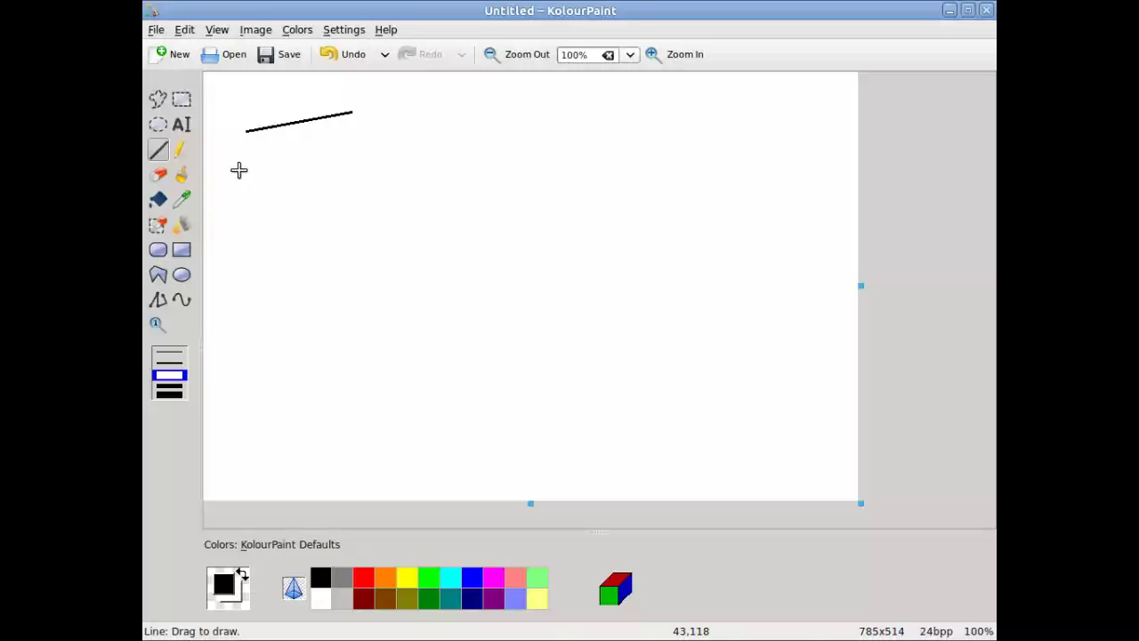
mouse_move(240, 170)
mouse_down()
mouse_move(336, 178)
mouse_move(500, 293)
mouse_move(546, 153)
mouse_move(531, 346)
mouse_move(380, 230)
mouse_up()
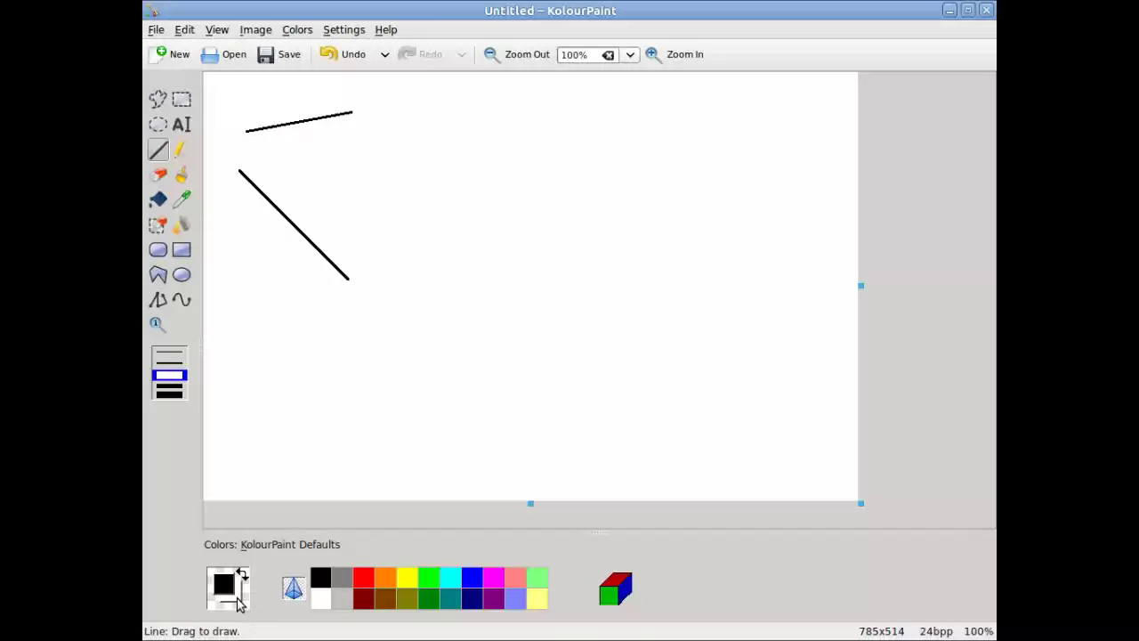
Draw a thin red slanted line and a thick red horizontal line
click(360, 579)
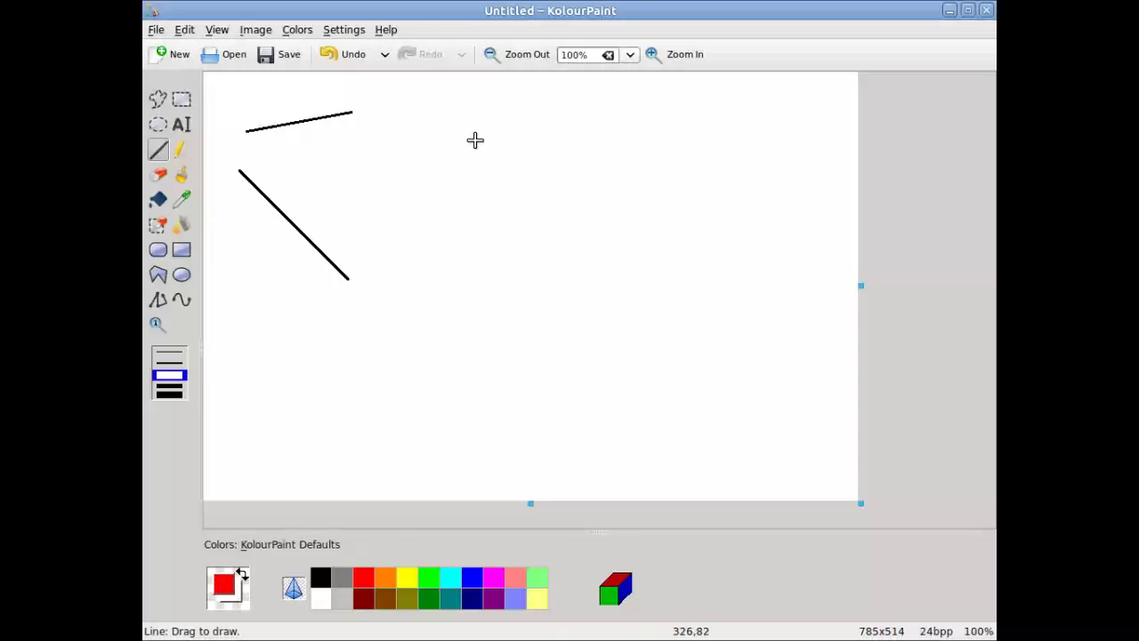
mouse_move(476, 140)
mouse_down()
mouse_move(566, 158)
mouse_move(584, 184)
mouse_up()
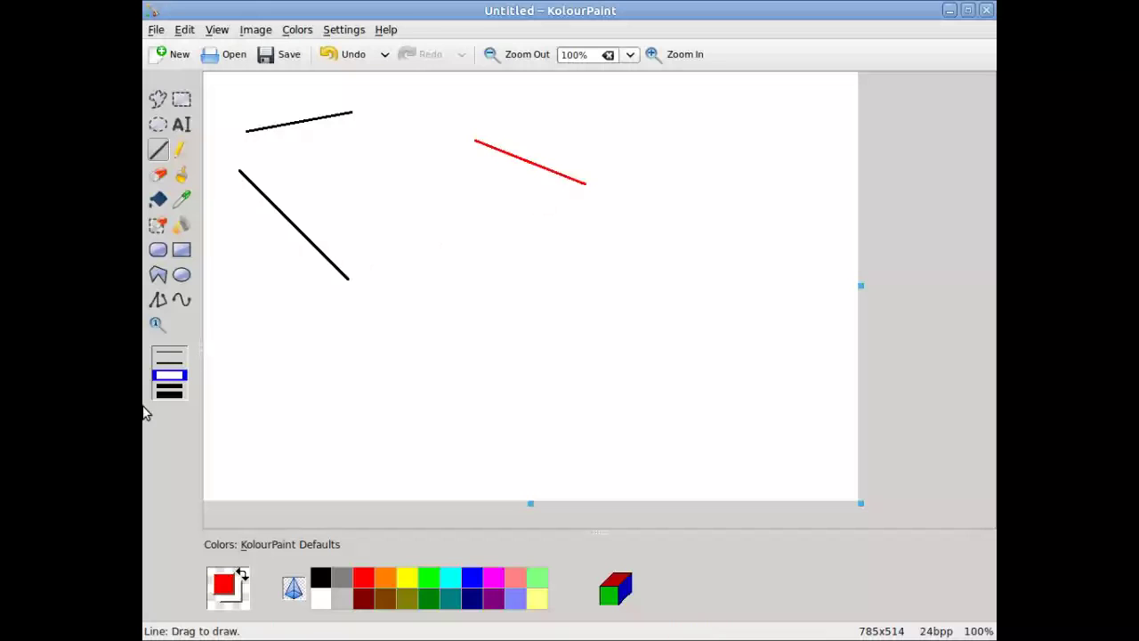
click(175, 396)
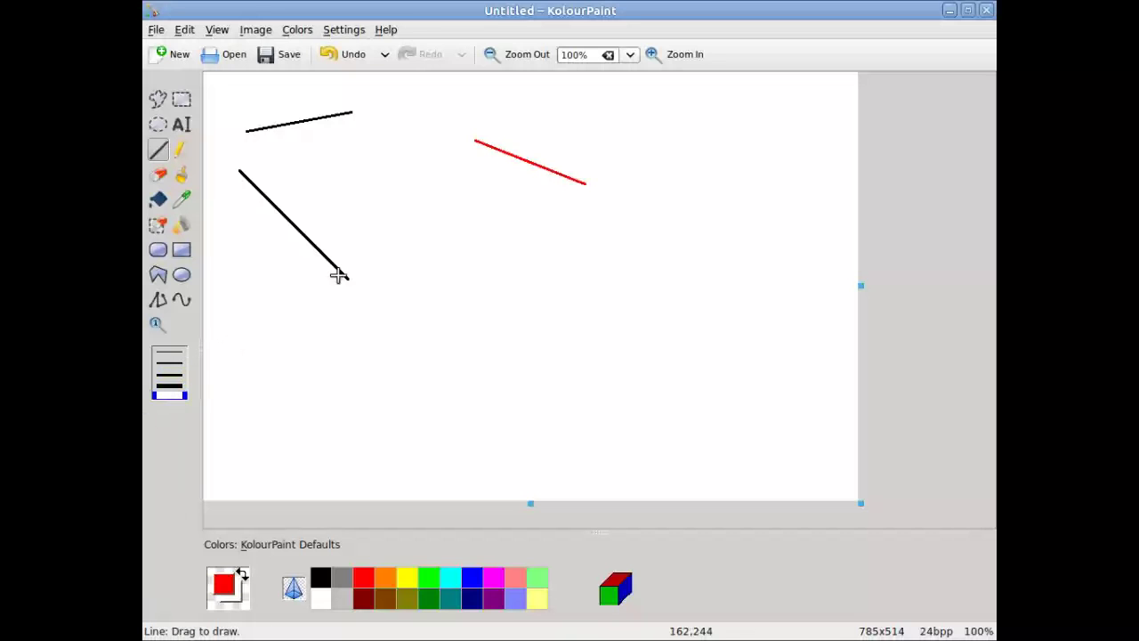
drag(564, 201, 714, 201)
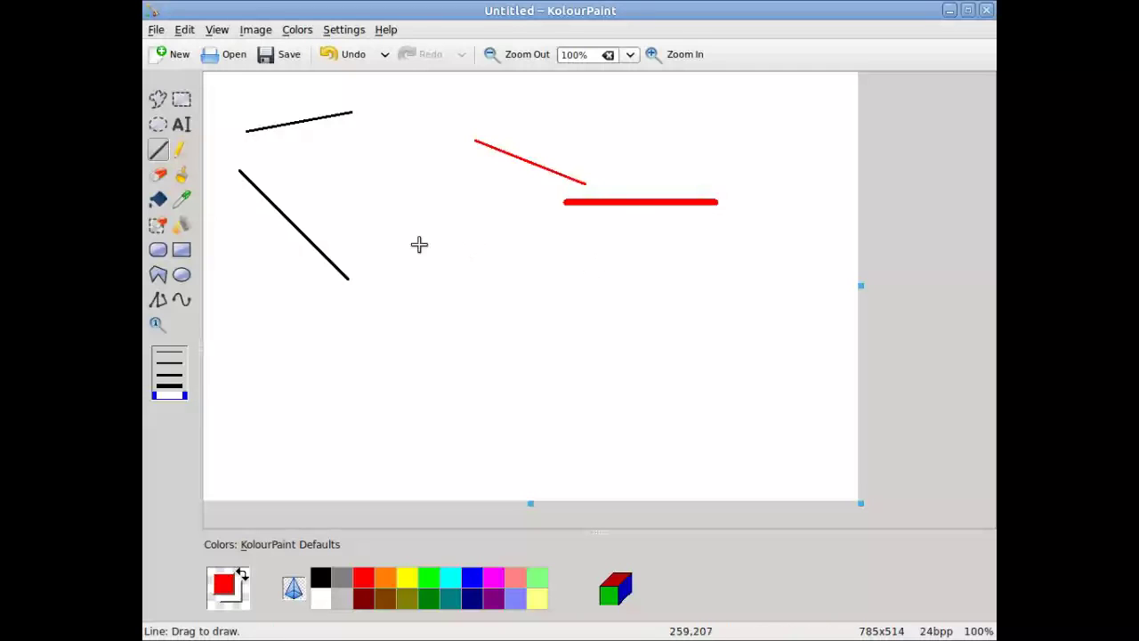
Draw a red freehand zig-zag beside the lines and a light-blue freehand scribble at lower right
click(178, 153)
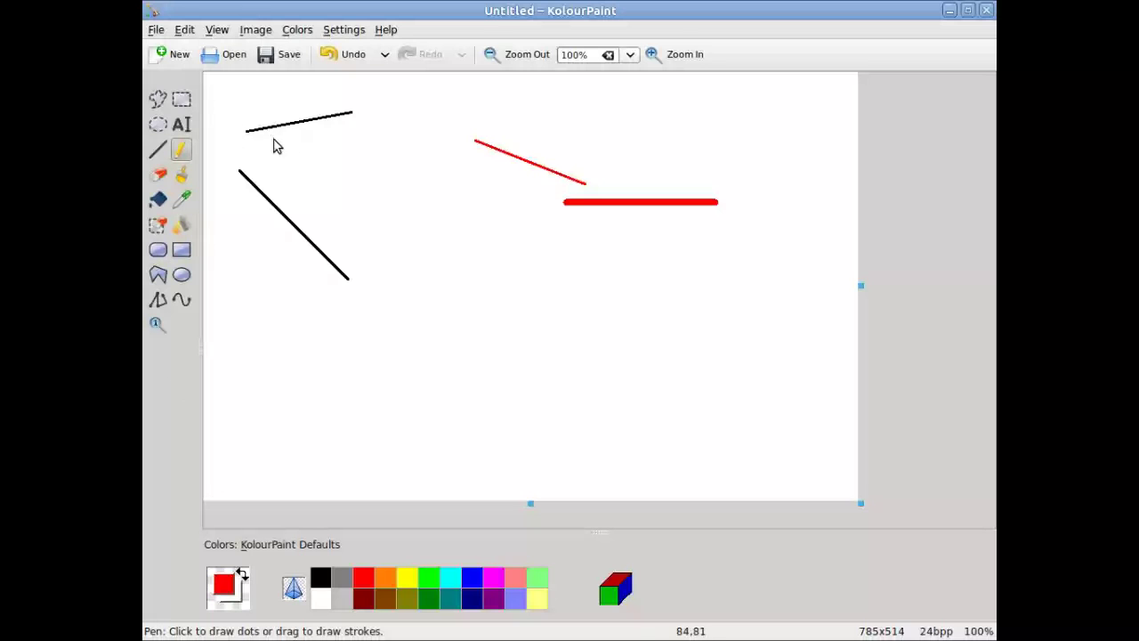
drag(295, 159, 357, 149)
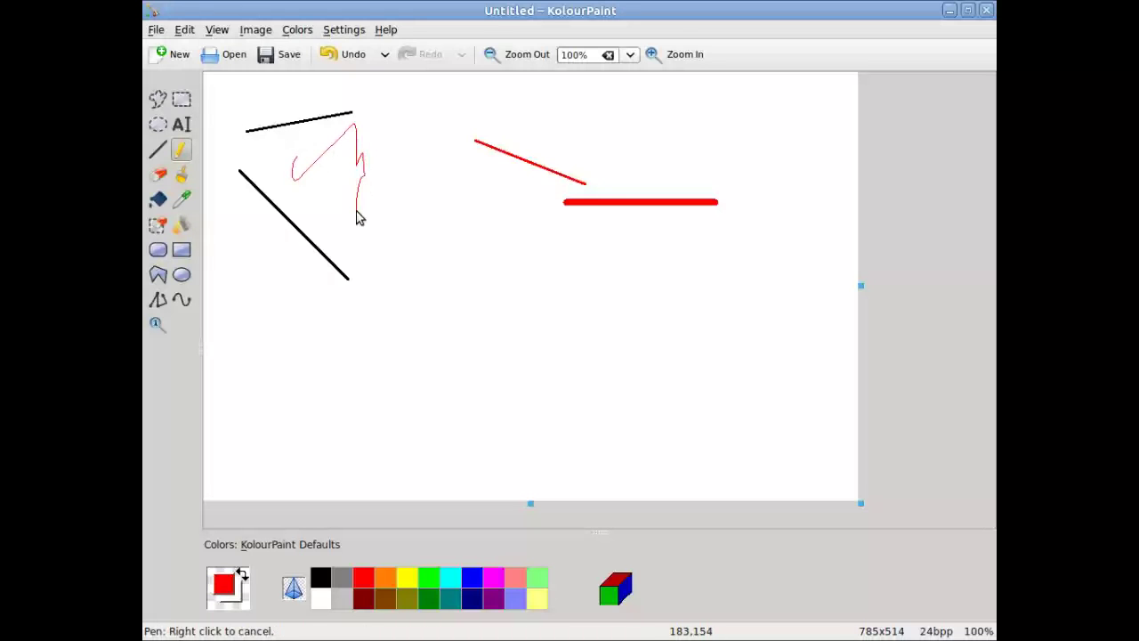
mouse_move(356, 218)
mouse_down()
mouse_move(388, 220)
mouse_move(409, 188)
mouse_move(400, 237)
mouse_up()
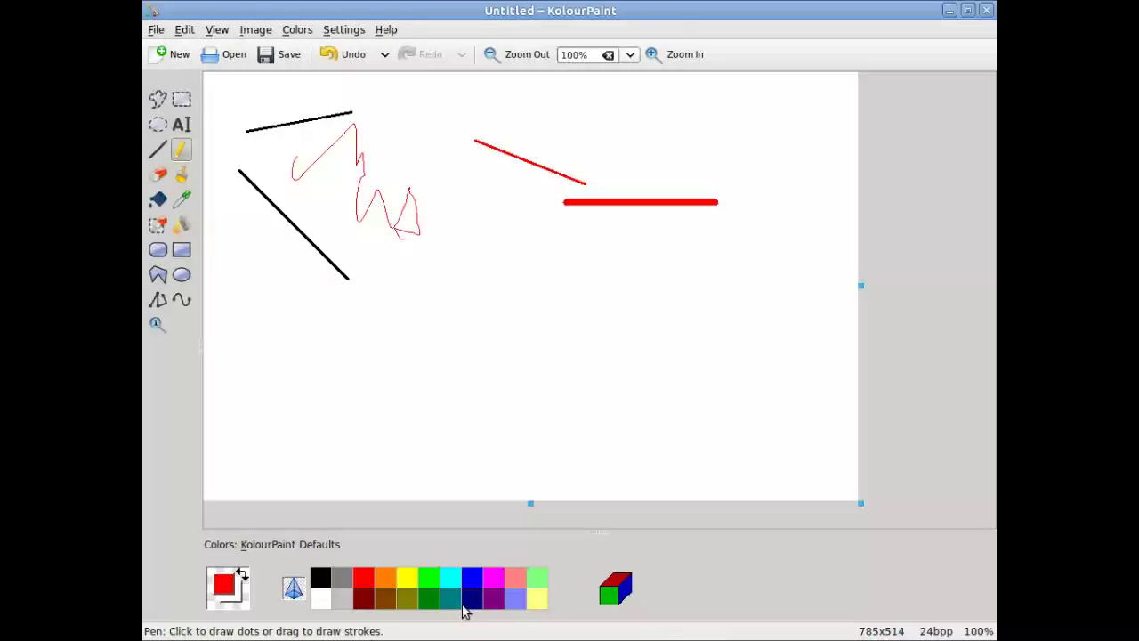
click(515, 602)
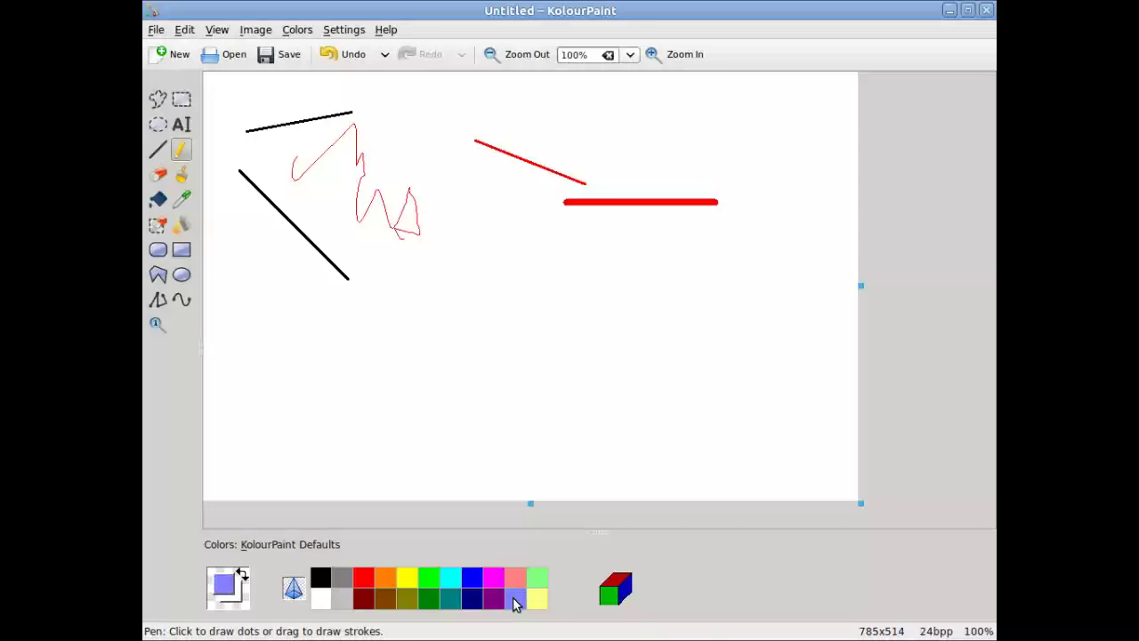
mouse_move(695, 299)
mouse_down()
mouse_move(681, 347)
mouse_move(736, 282)
mouse_move(731, 350)
mouse_move(762, 435)
mouse_up()
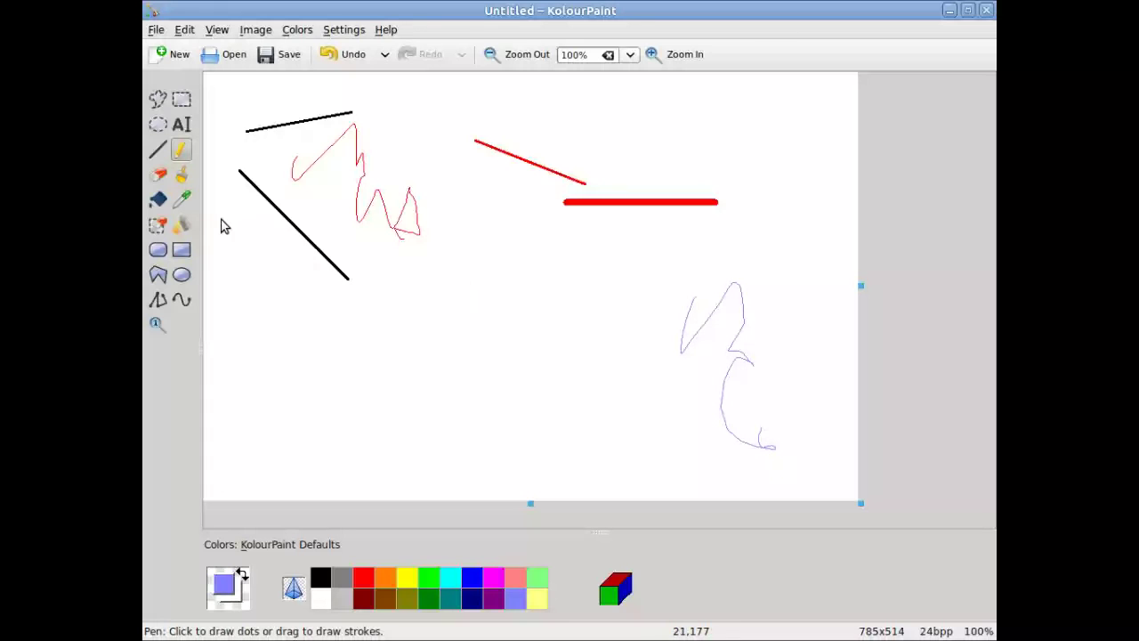
Erase the lower tip of the black diagonal line, finishing with the smallest eraser size
click(158, 175)
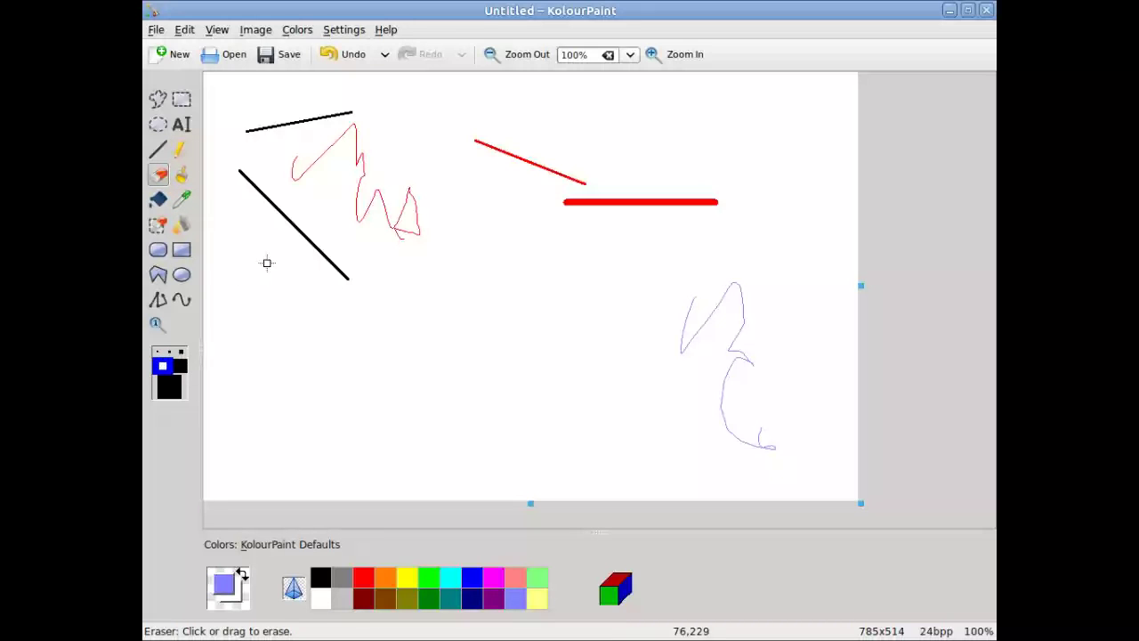
mouse_move(331, 293)
mouse_down()
mouse_move(345, 296)
mouse_move(347, 268)
mouse_up()
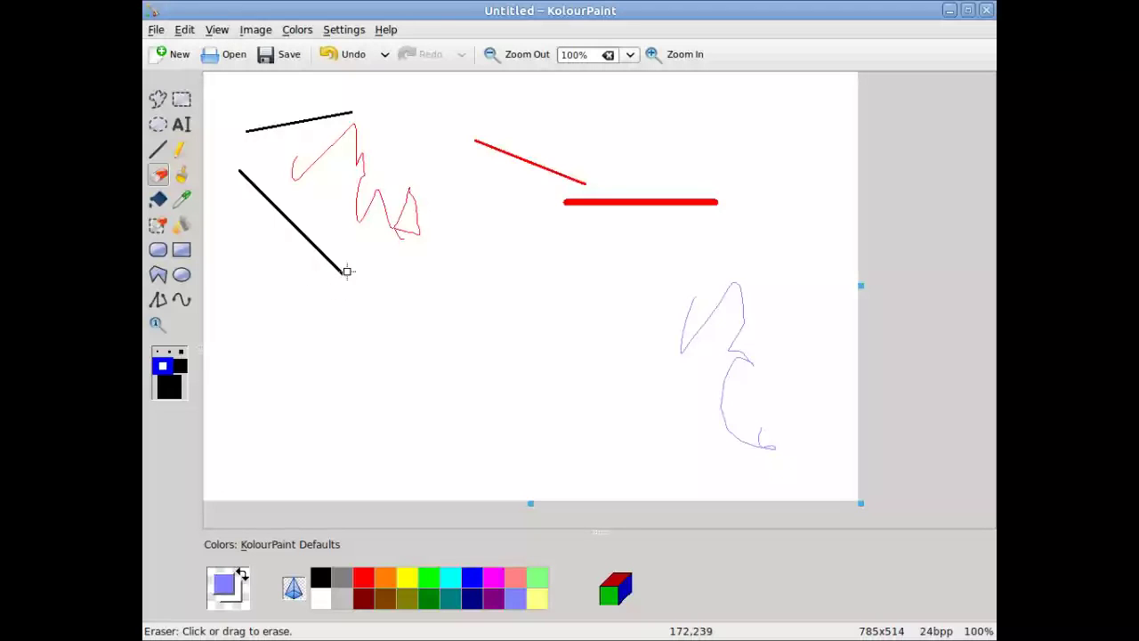
click(159, 354)
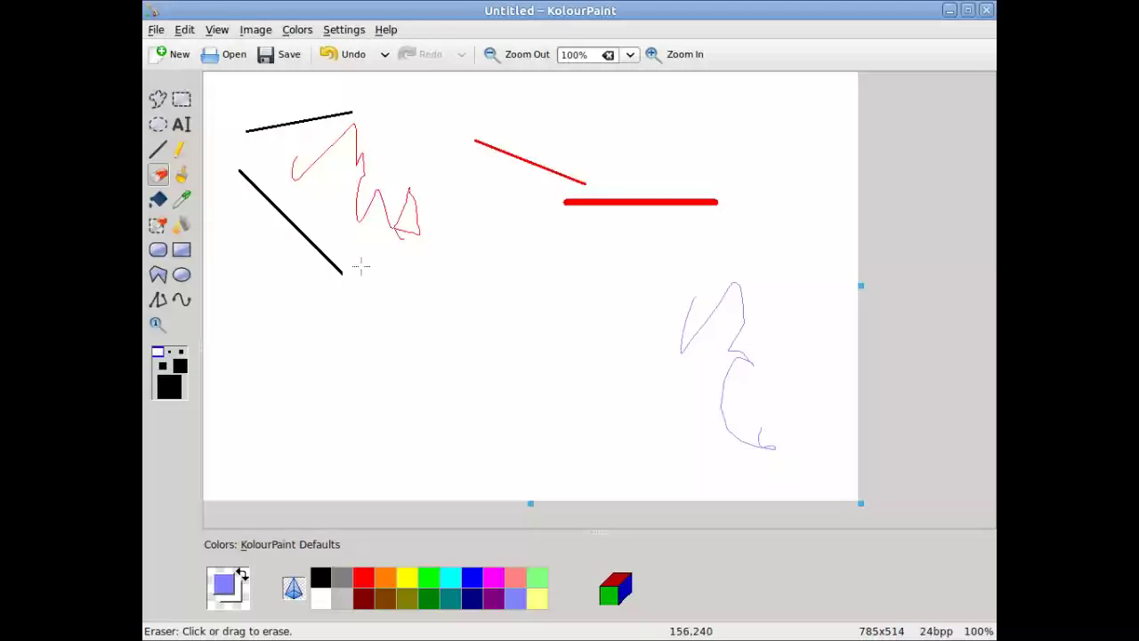
drag(347, 271, 341, 275)
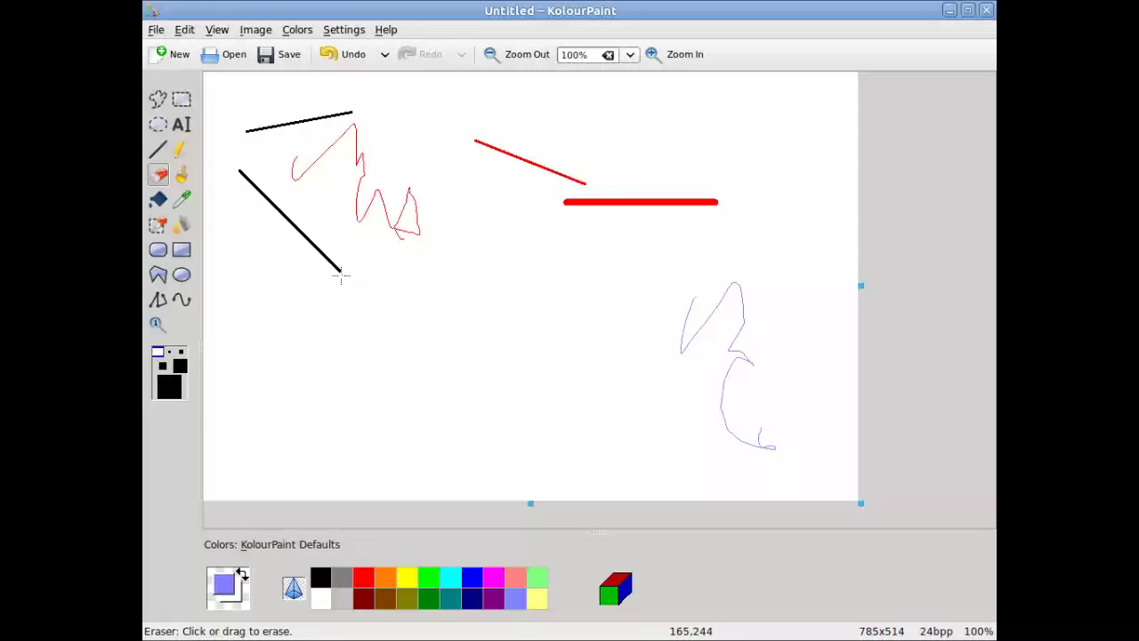
Zoom the view in to 200%, then back out to 100%
click(217, 32)
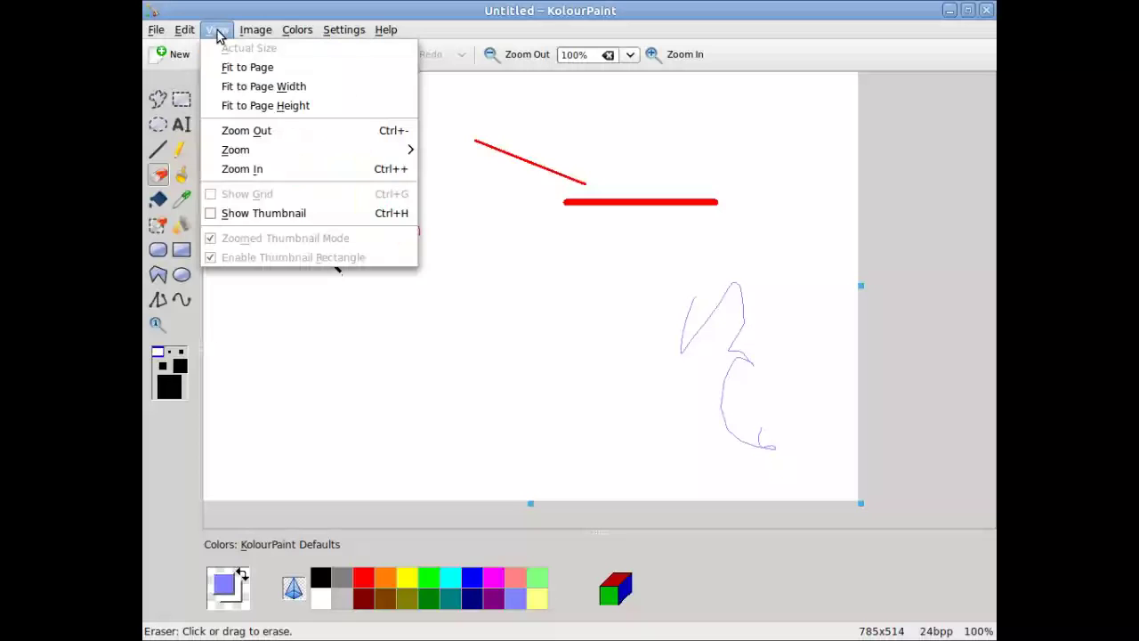
click(292, 168)
mouse_move(242, 267)
mouse_down()
mouse_move(225, 278)
mouse_move(229, 264)
mouse_up()
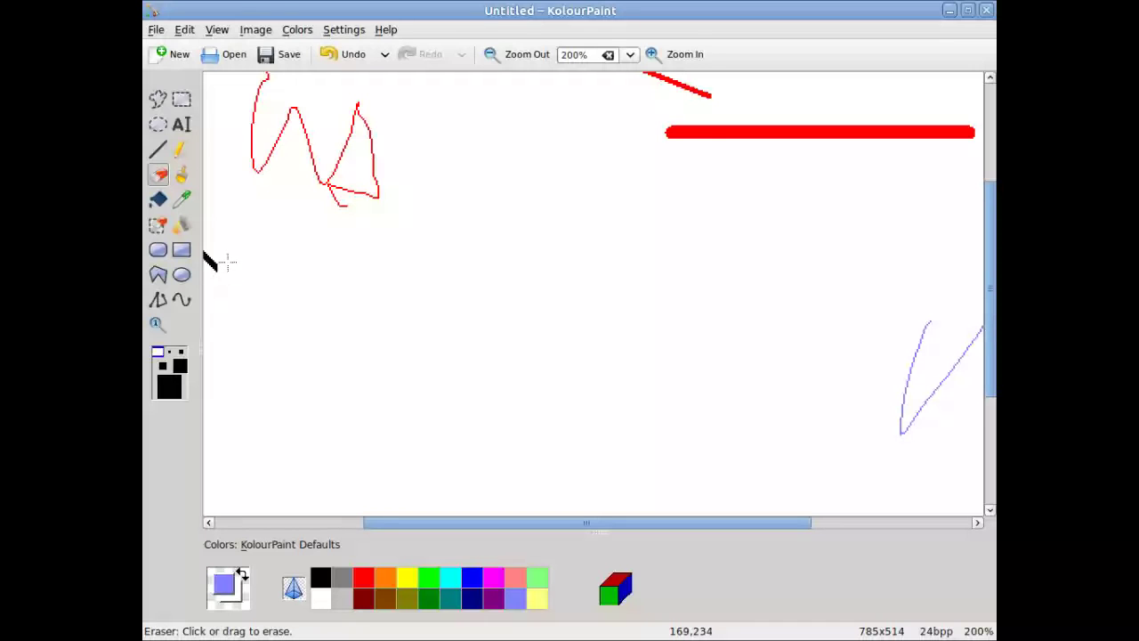
click(217, 30)
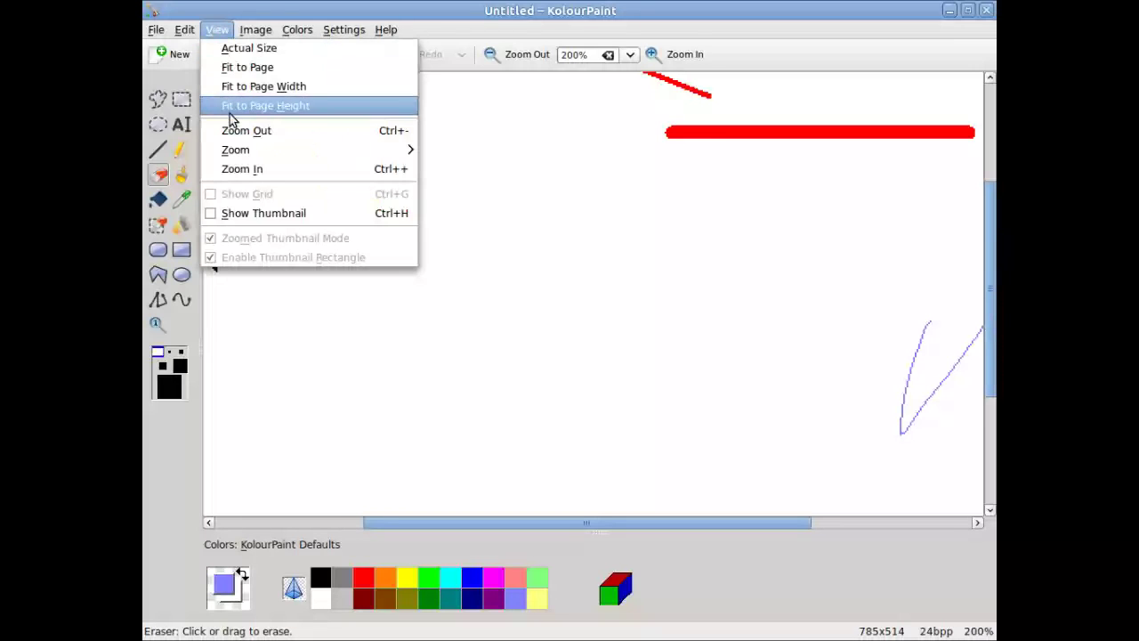
click(242, 134)
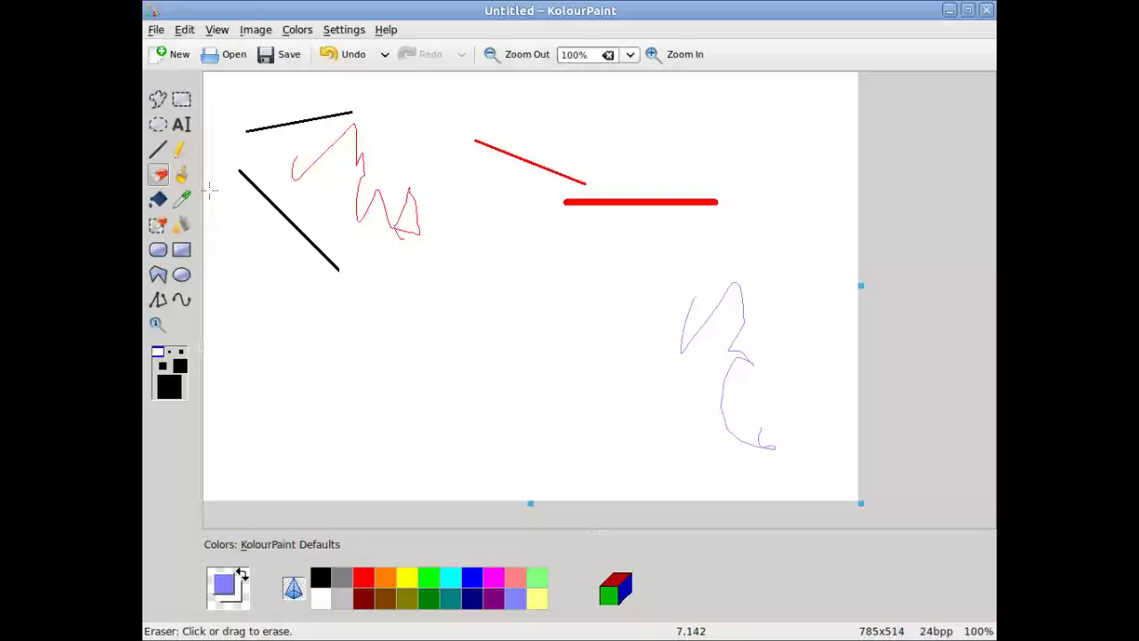
click(182, 177)
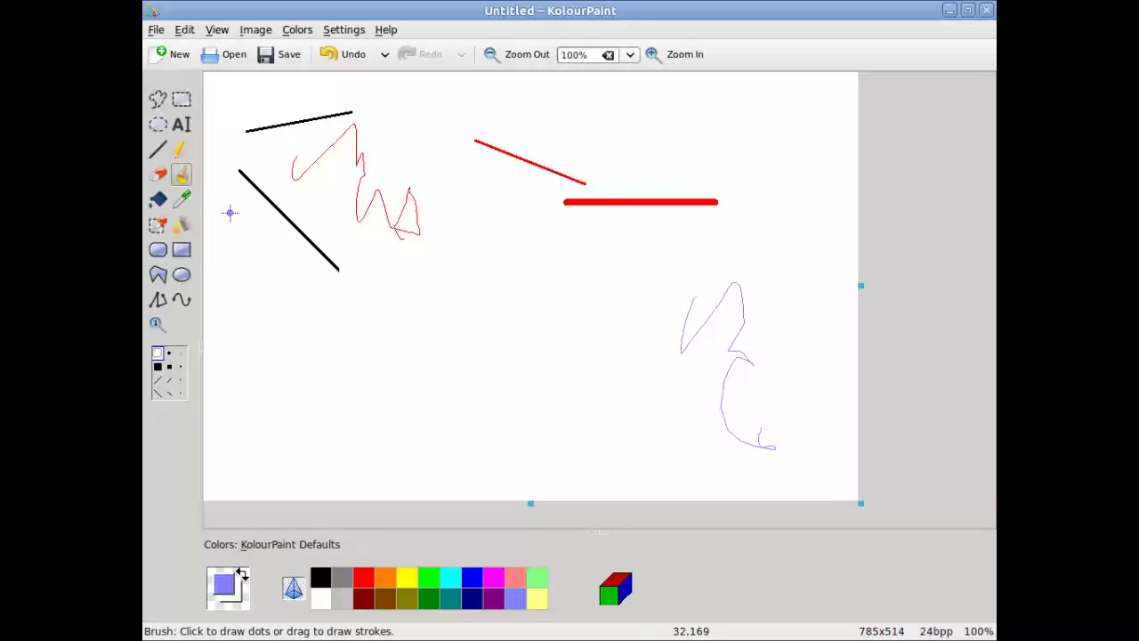
Paint two thick light-blue brush strokes at the lower left, one crossing the black diagonal line
mouse_move(211, 326)
mouse_down()
mouse_move(320, 231)
mouse_move(266, 300)
mouse_up()
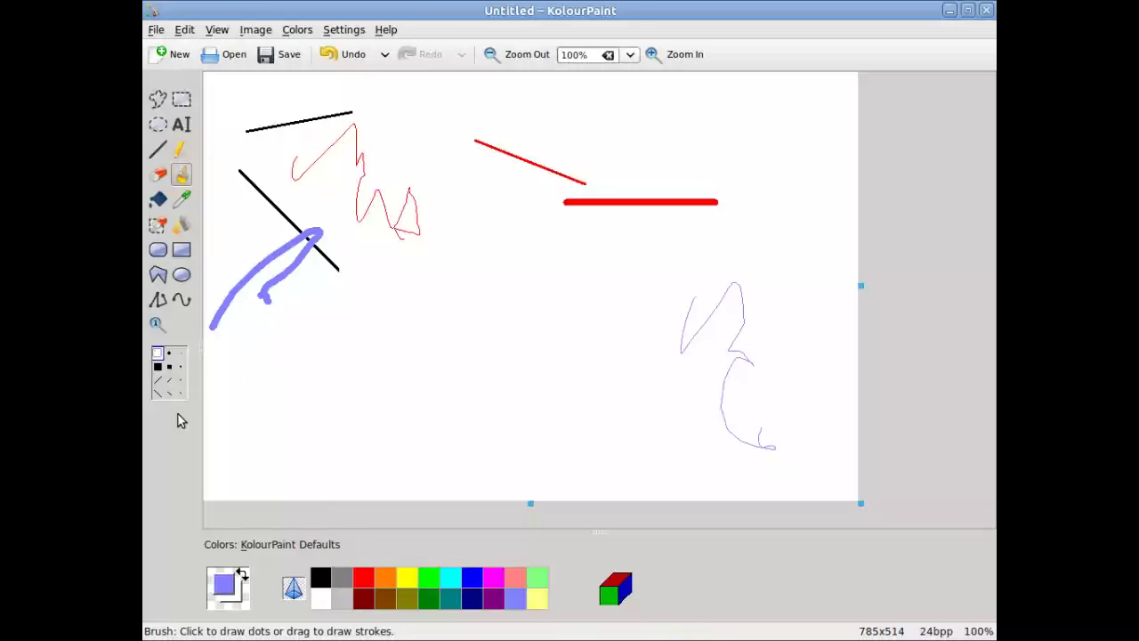
click(157, 380)
mouse_move(205, 372)
mouse_down()
mouse_move(236, 352)
mouse_move(239, 387)
mouse_move(218, 398)
mouse_move(254, 431)
mouse_move(263, 362)
mouse_move(279, 360)
mouse_move(298, 386)
mouse_up()
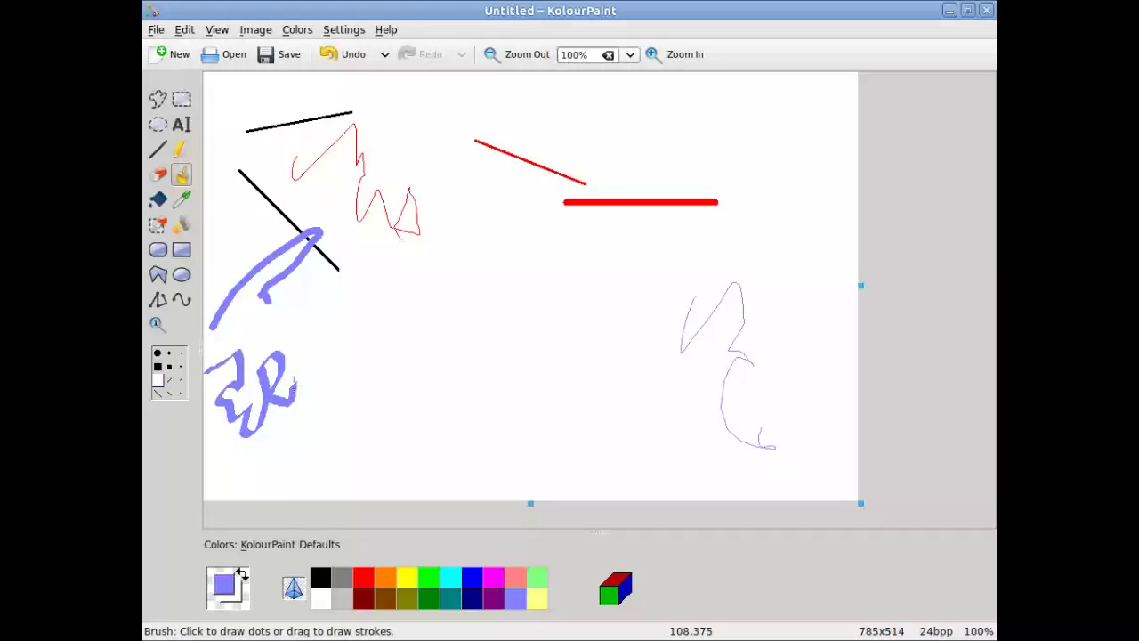
click(161, 230)
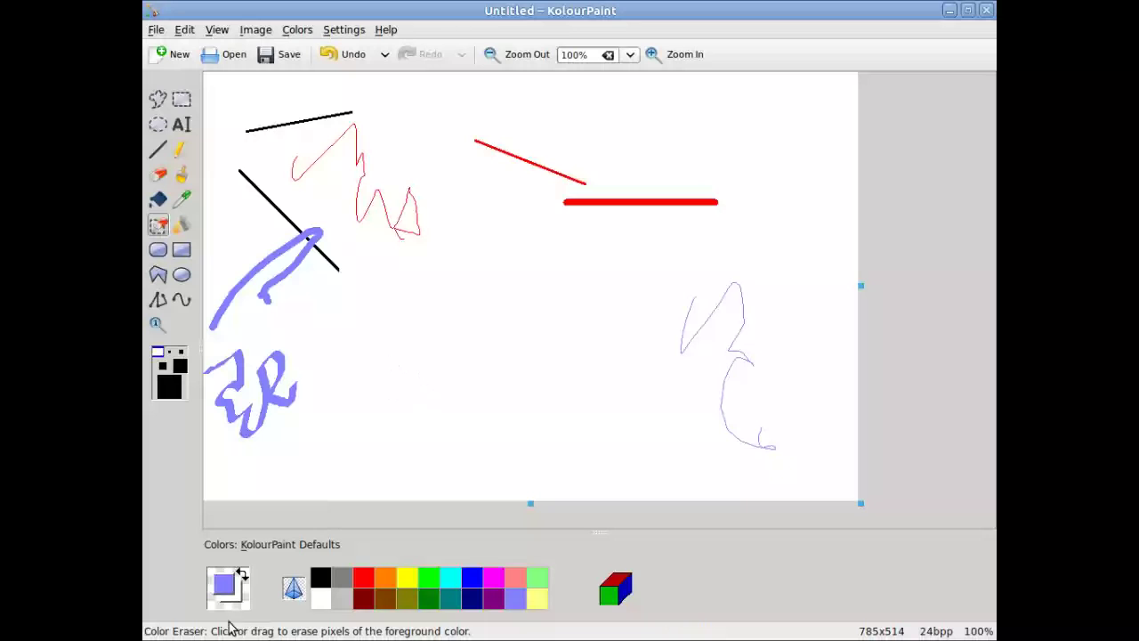
Try the Color Eraser, then spray a light-blue speckled streak across the canvas using the larger pattern
mouse_move(303, 292)
mouse_down()
mouse_move(268, 305)
mouse_move(277, 309)
mouse_move(267, 299)
mouse_up()
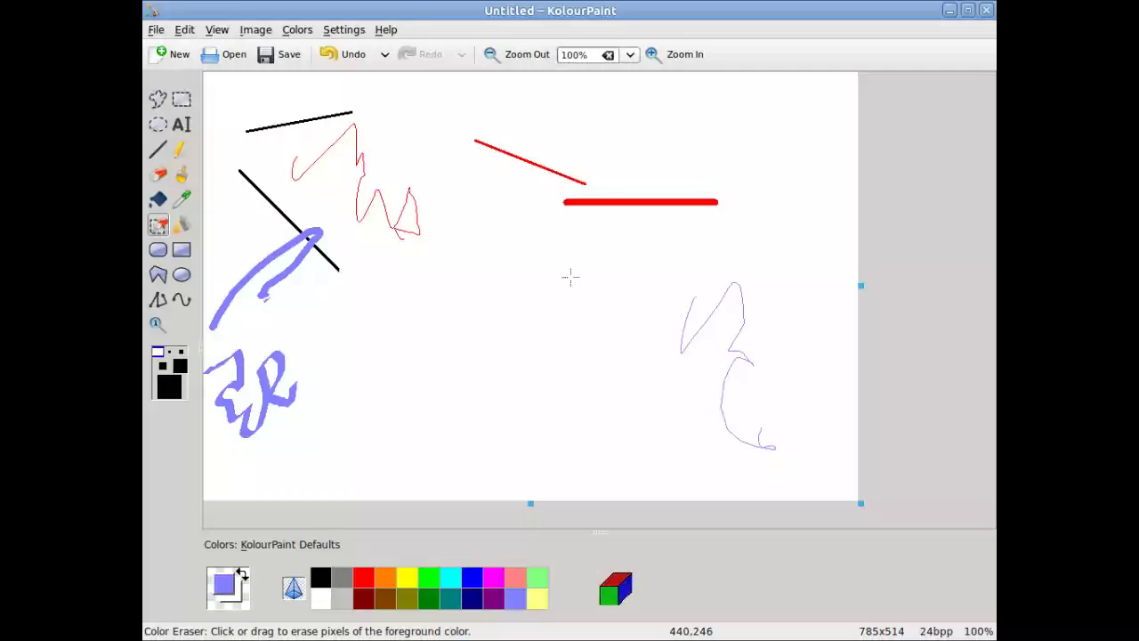
drag(609, 215, 668, 178)
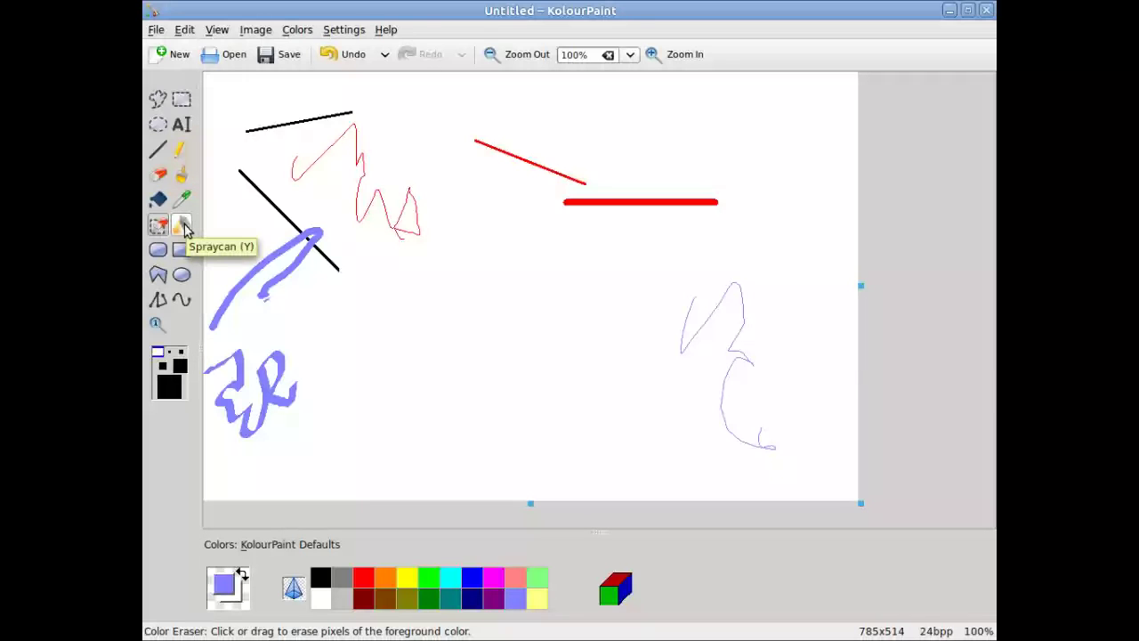
click(182, 227)
drag(334, 317, 379, 320)
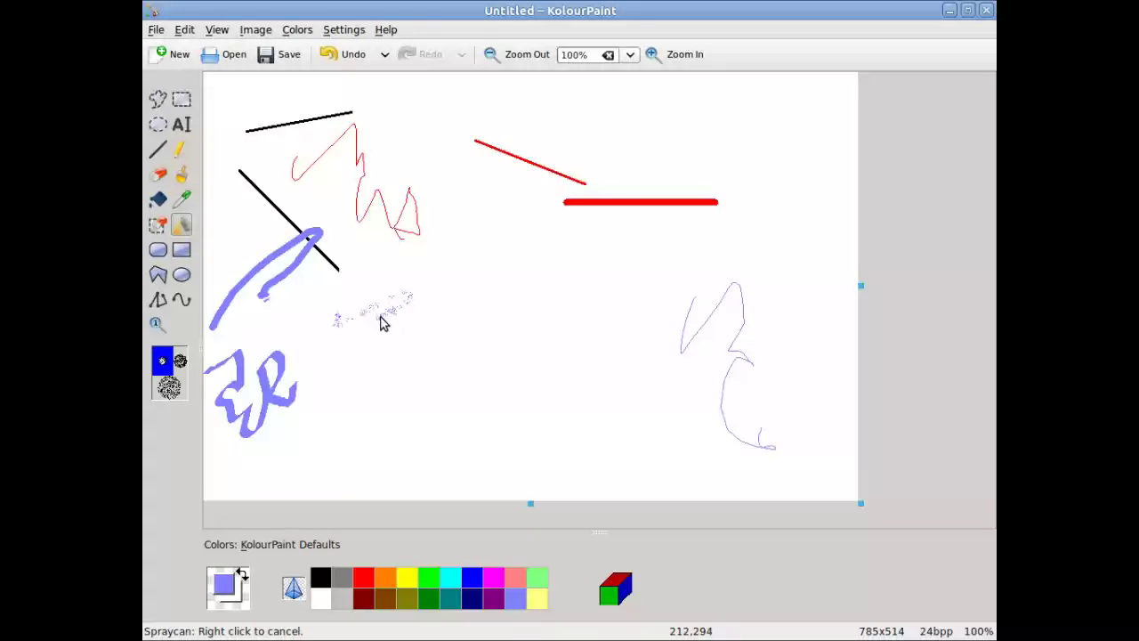
click(179, 361)
mouse_move(343, 349)
mouse_down()
mouse_move(332, 379)
mouse_move(364, 351)
mouse_move(348, 365)
mouse_move(360, 361)
mouse_move(386, 315)
mouse_move(351, 370)
mouse_move(373, 351)
mouse_move(396, 310)
mouse_move(366, 363)
mouse_move(386, 334)
mouse_up()
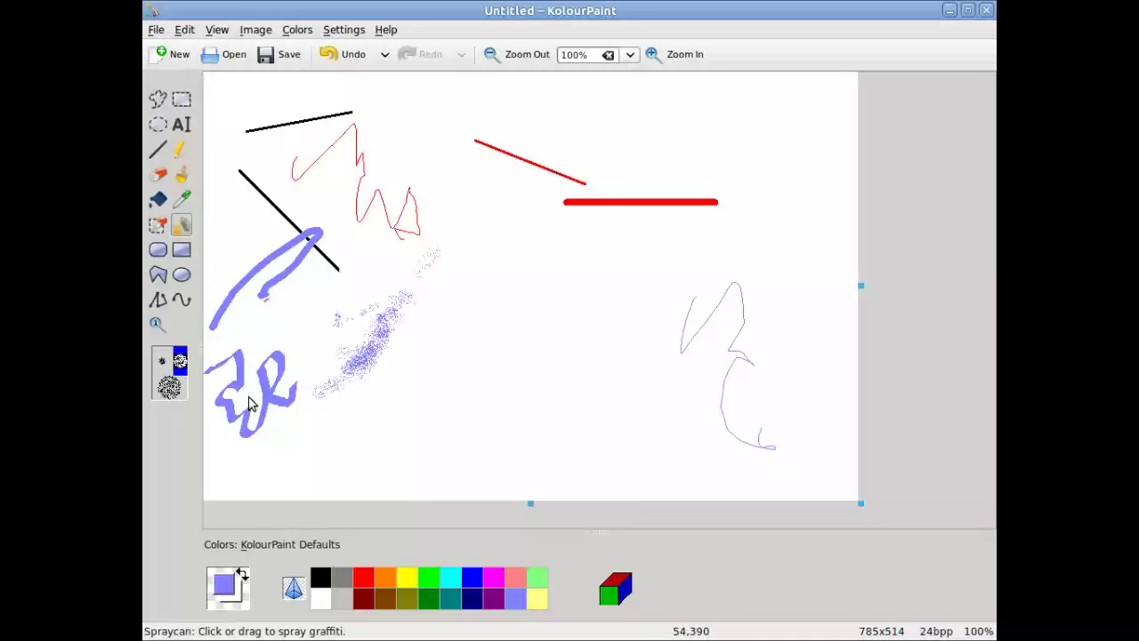
click(158, 251)
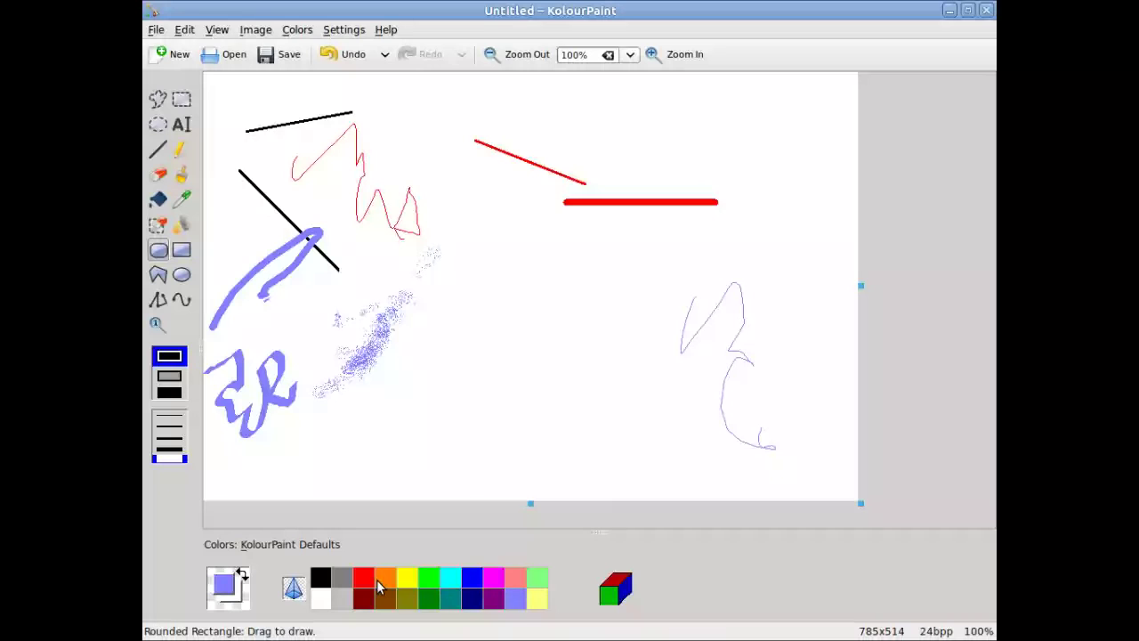
Draw a thick black rounded rectangle and two thin outlined rounded rectangles near the canvas centre
click(324, 580)
drag(496, 307, 539, 339)
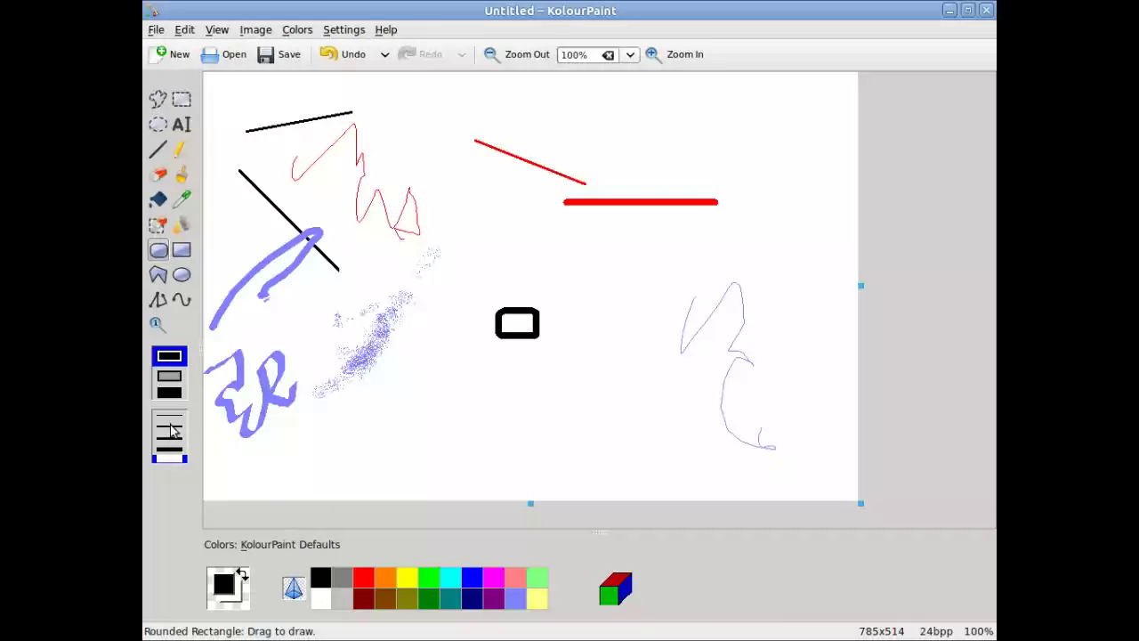
click(170, 428)
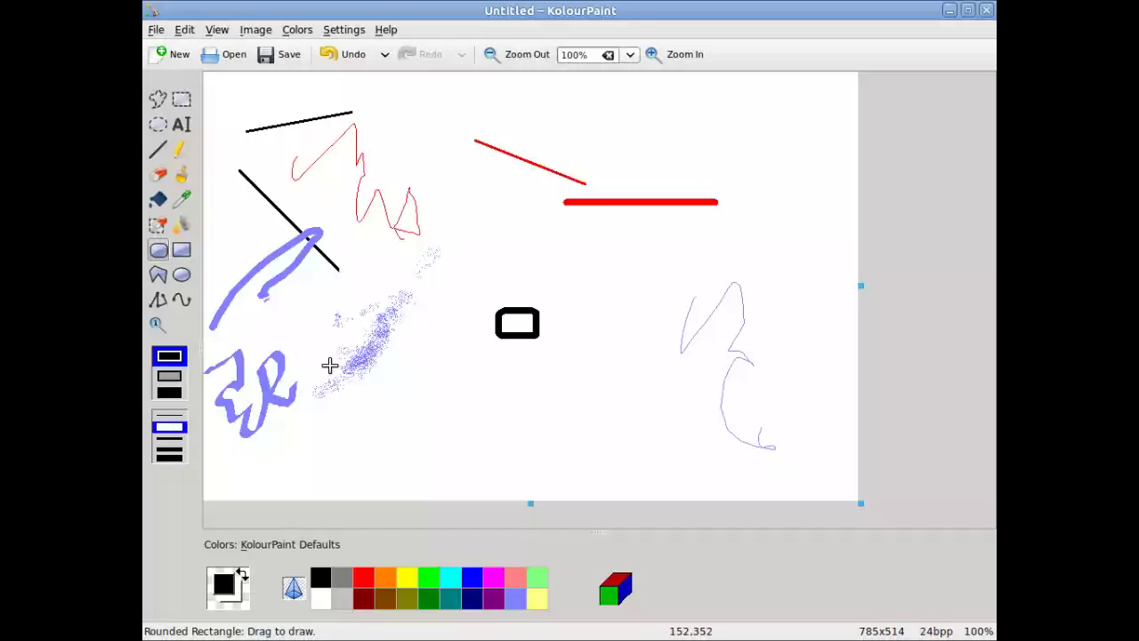
drag(443, 368, 478, 390)
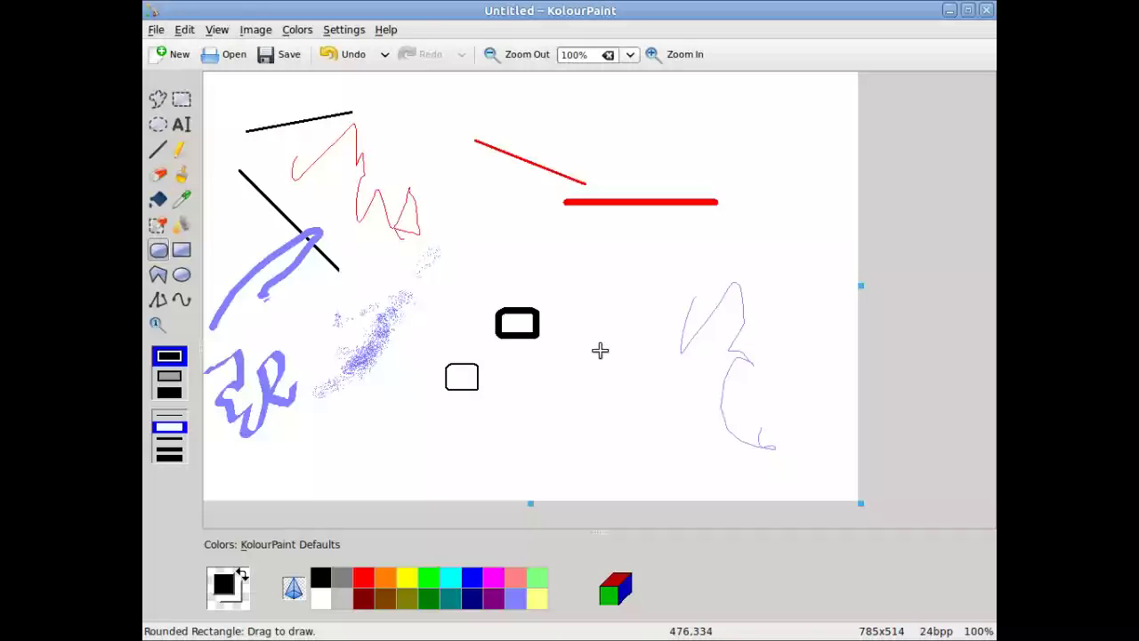
drag(600, 350, 640, 391)
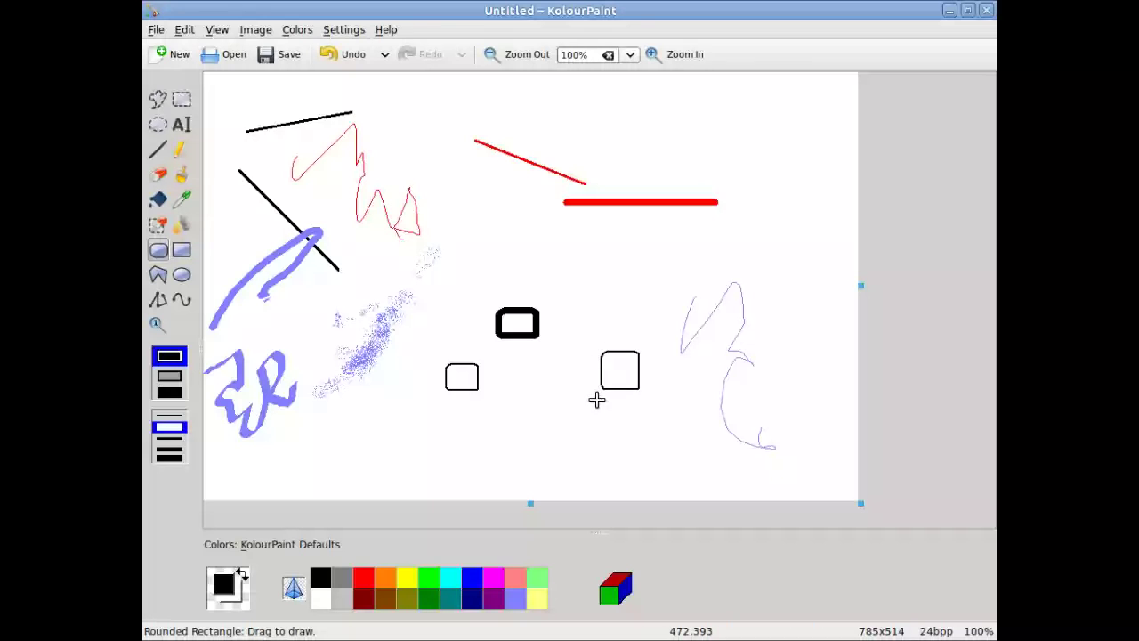
With cyan fill, draw a filled rounded rectangle and two small cyan-filled plain rectangles
click(169, 376)
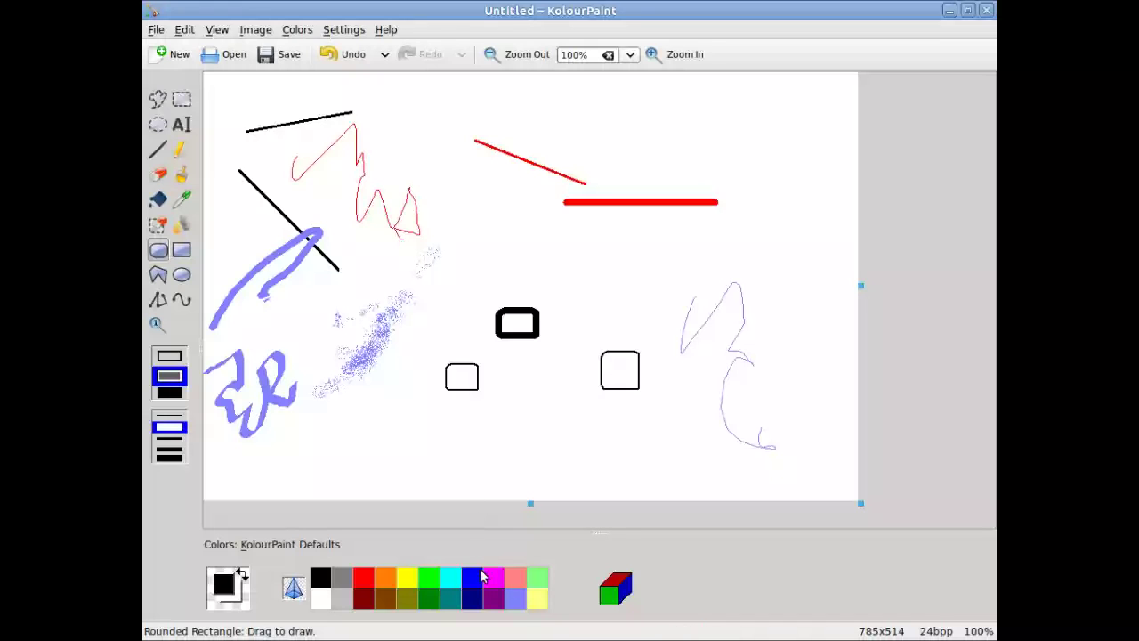
right_click(450, 581)
drag(521, 407, 566, 445)
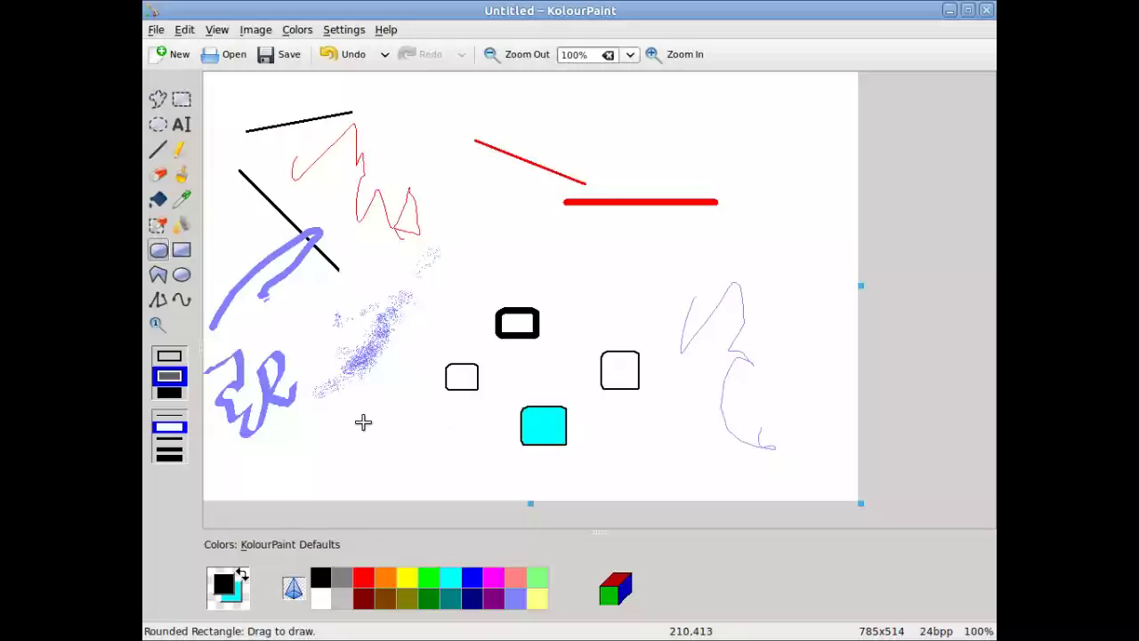
click(183, 253)
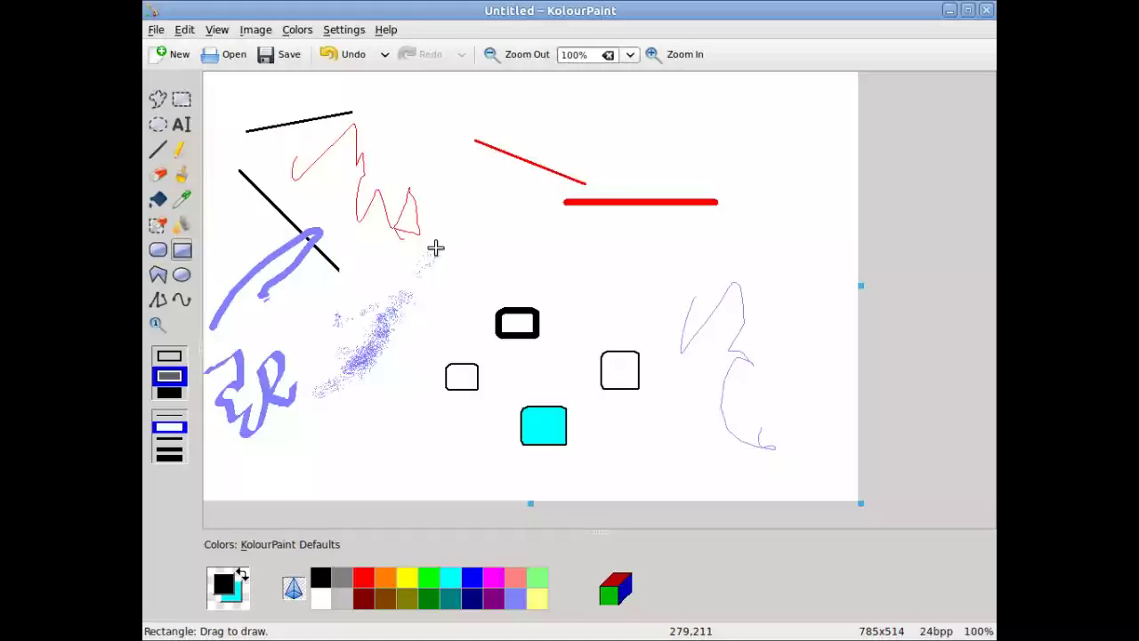
drag(488, 234, 528, 260)
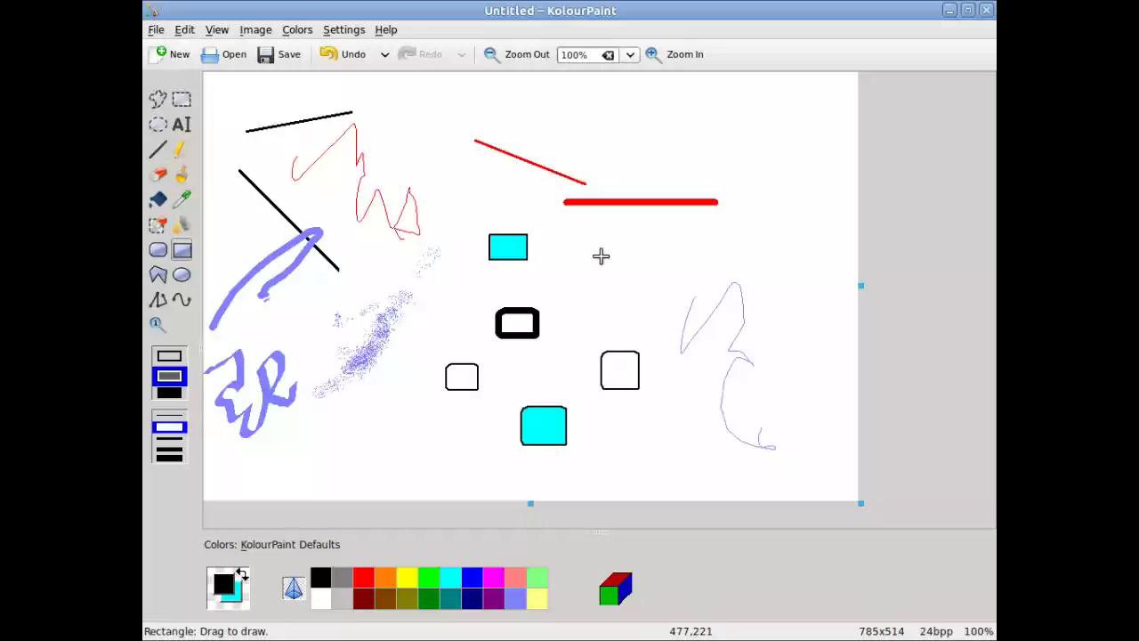
drag(601, 256, 631, 286)
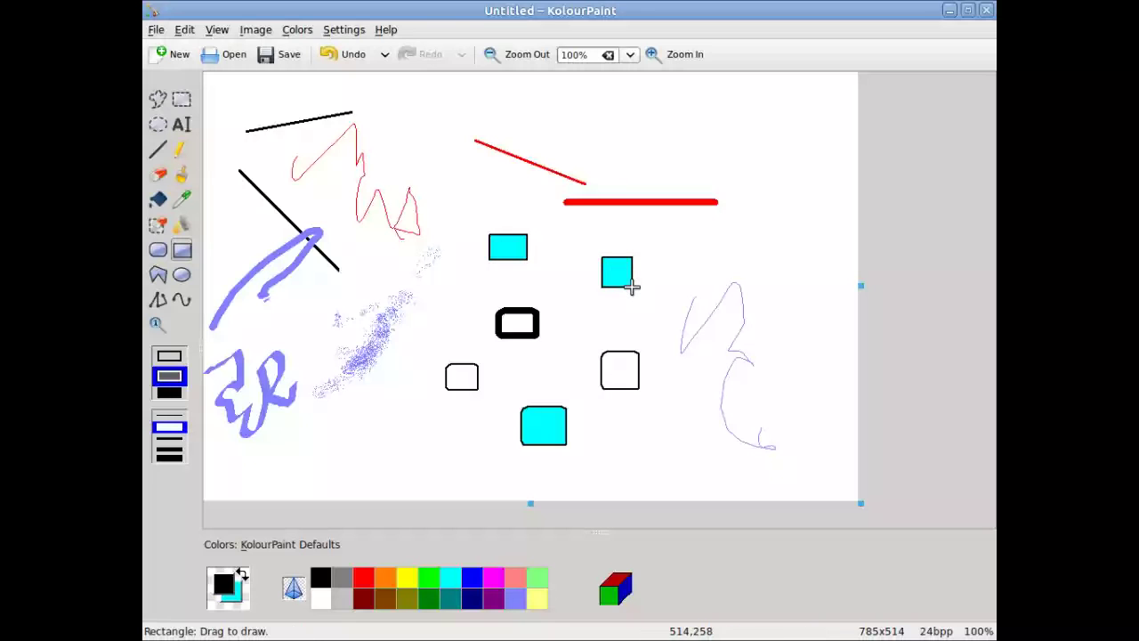
Draw a black-outlined six-cornered polygon in the canvas's upper-right corner
click(162, 278)
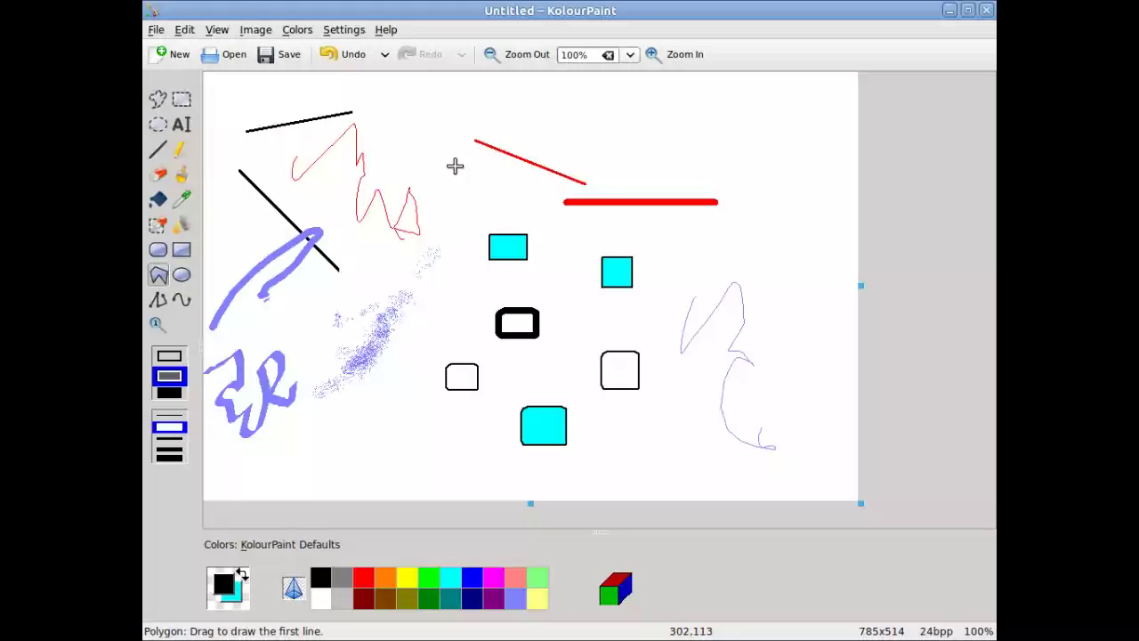
drag(686, 91, 735, 127)
click(702, 163)
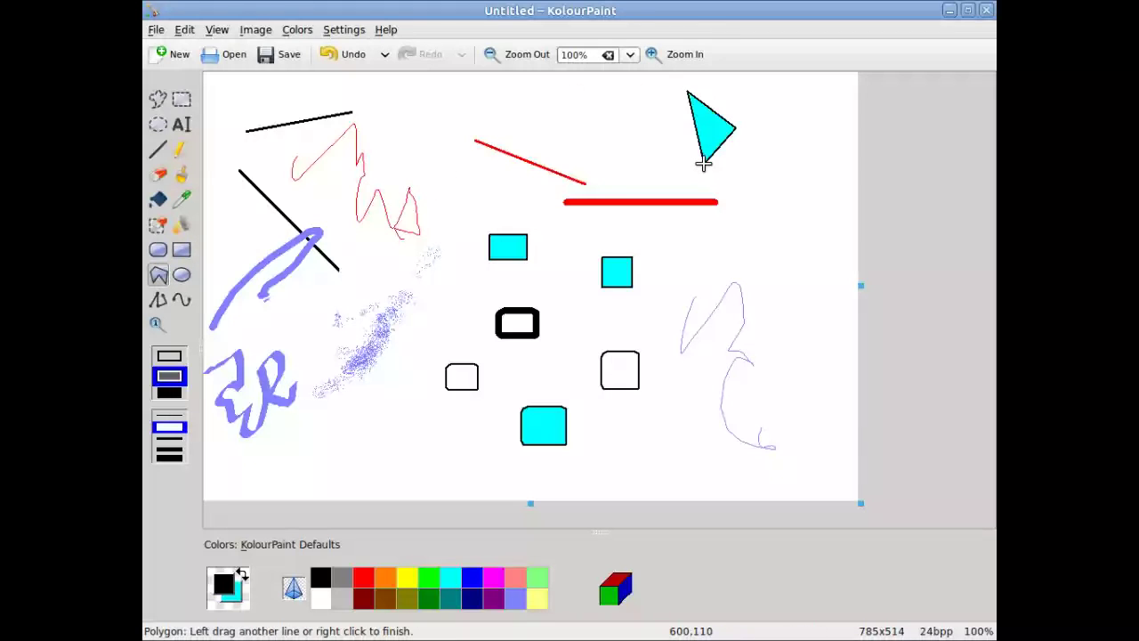
click(664, 151)
click(653, 124)
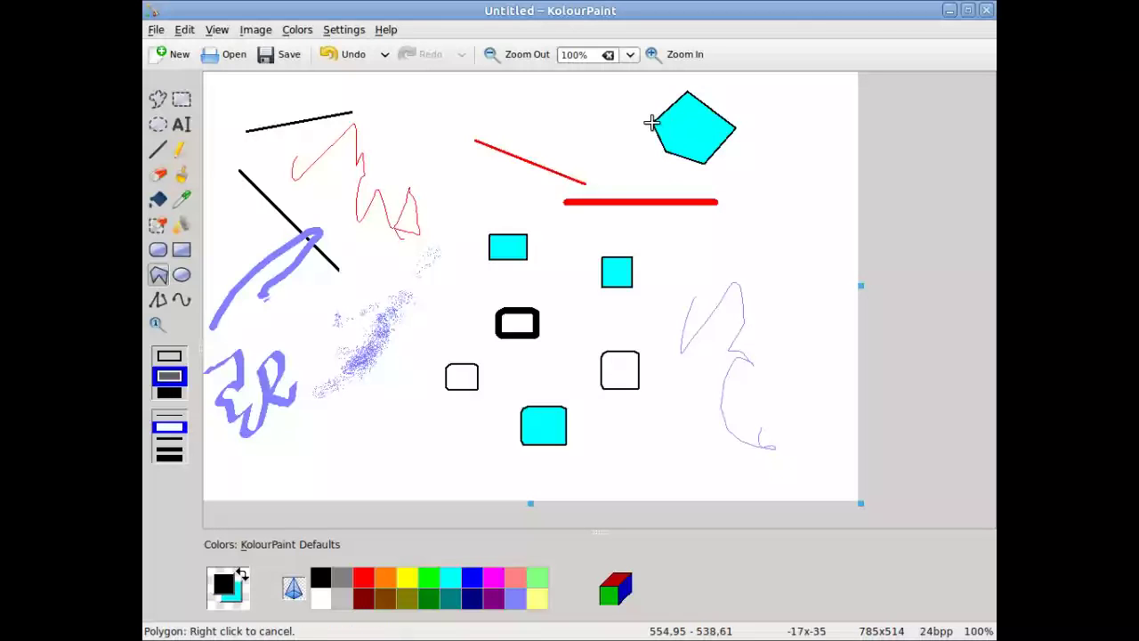
click(656, 102)
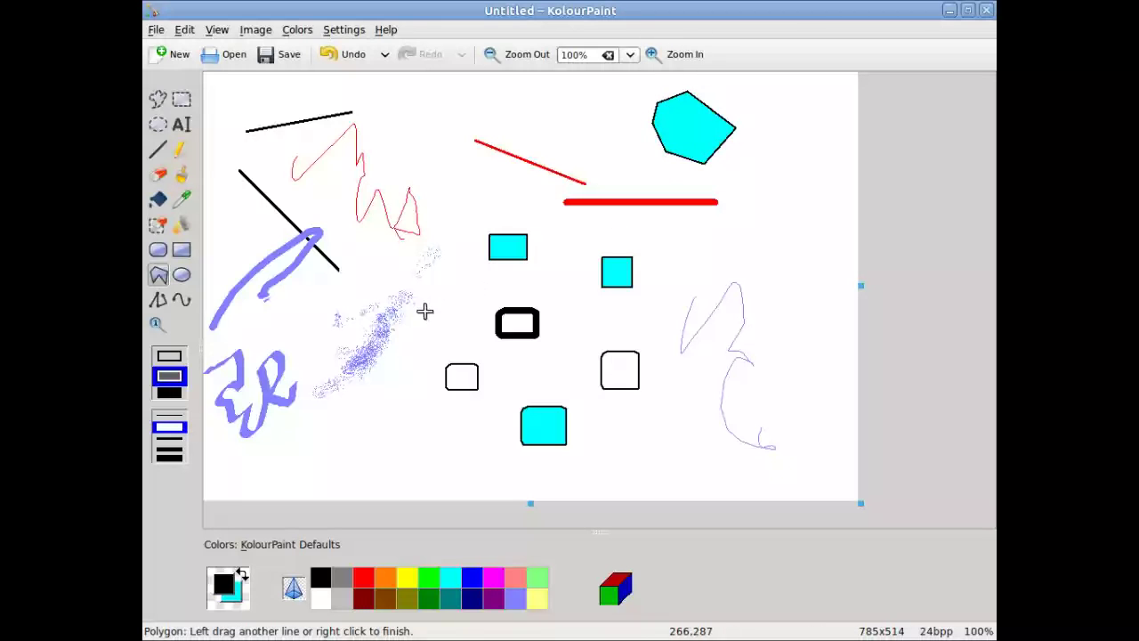
Flood-fill the hexagon with orange
click(158, 200)
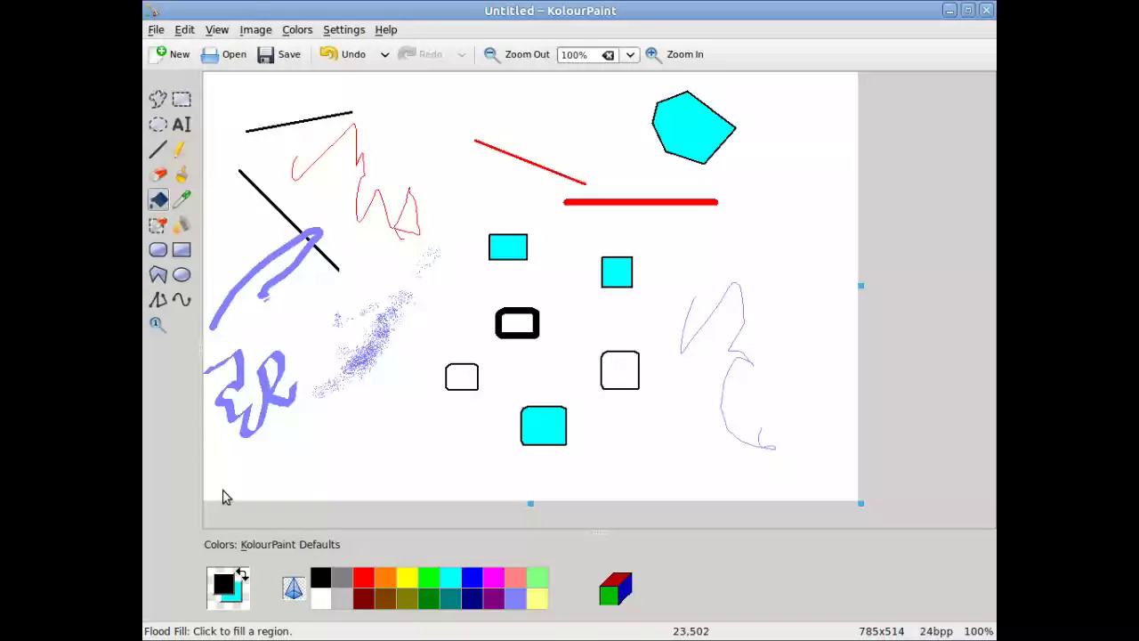
click(383, 578)
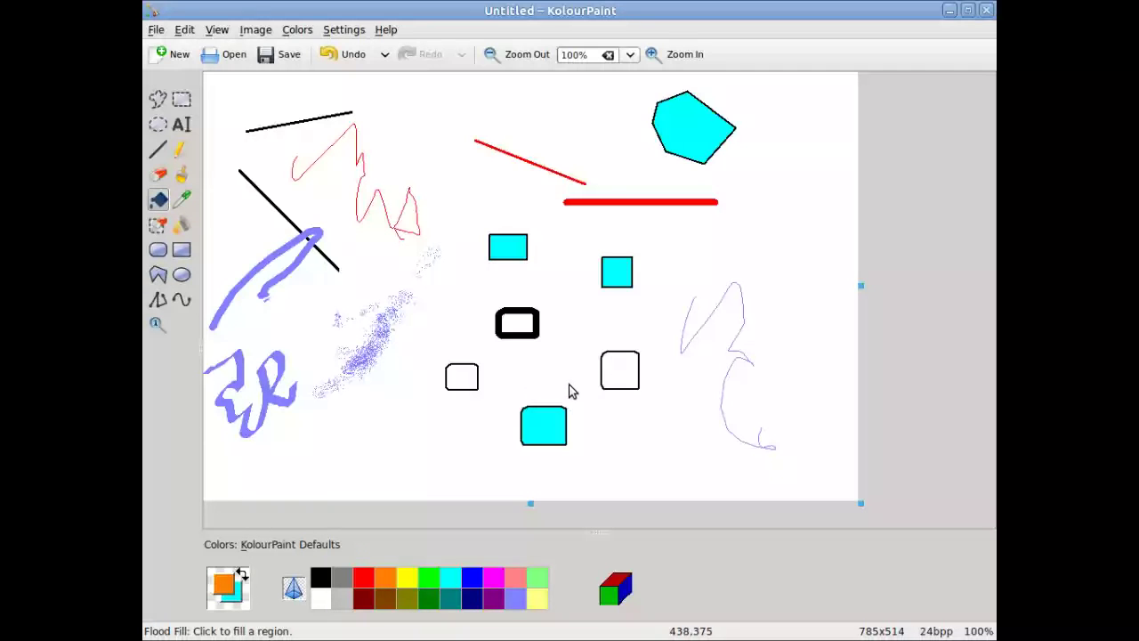
click(676, 129)
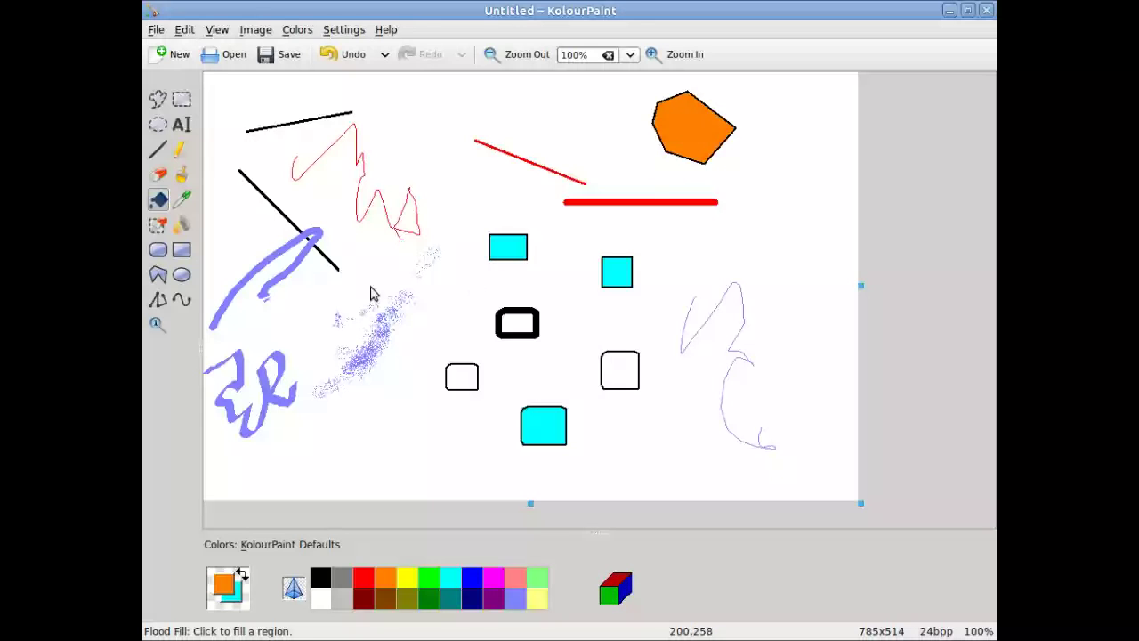
click(181, 275)
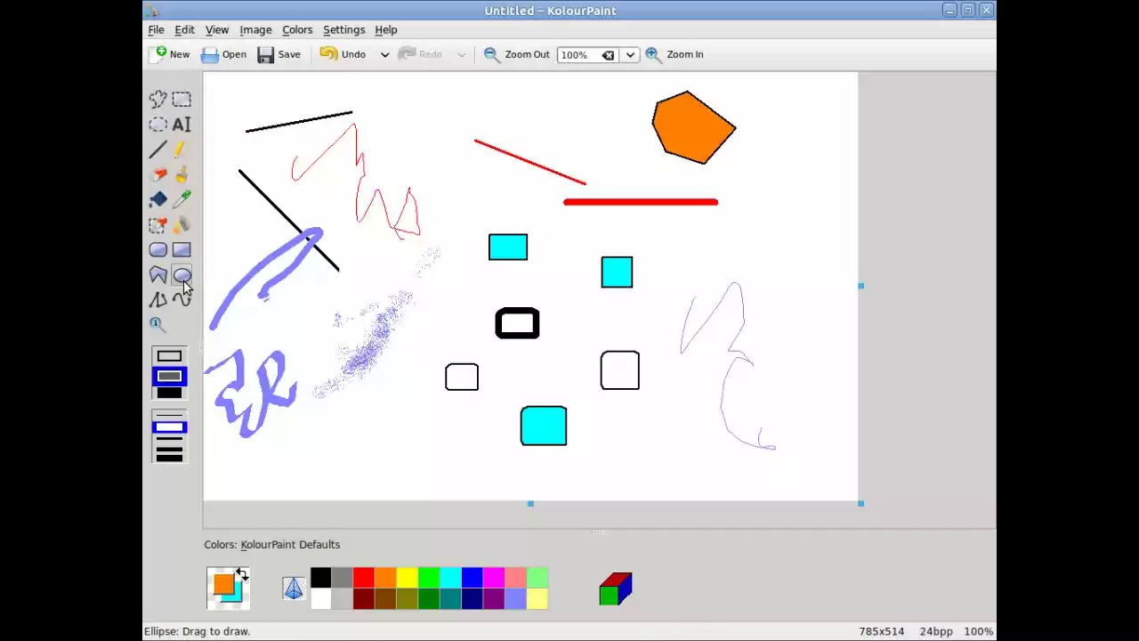
Draw a solid orange ellipse near the bottom left, then compare fill styles and restore solid fill
click(165, 395)
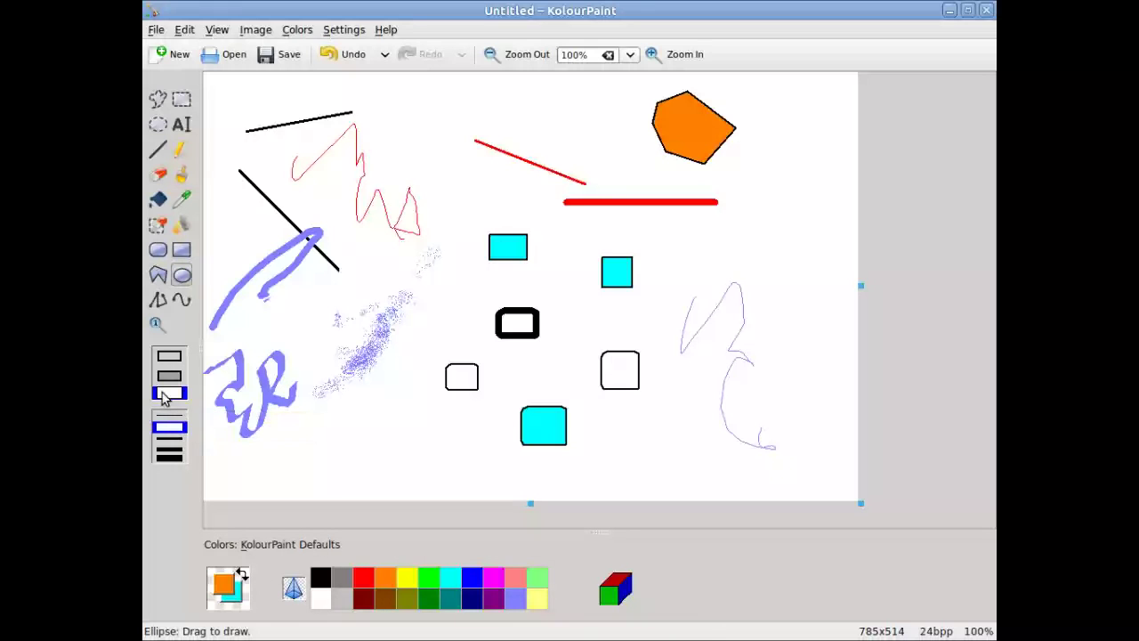
right_click(539, 598)
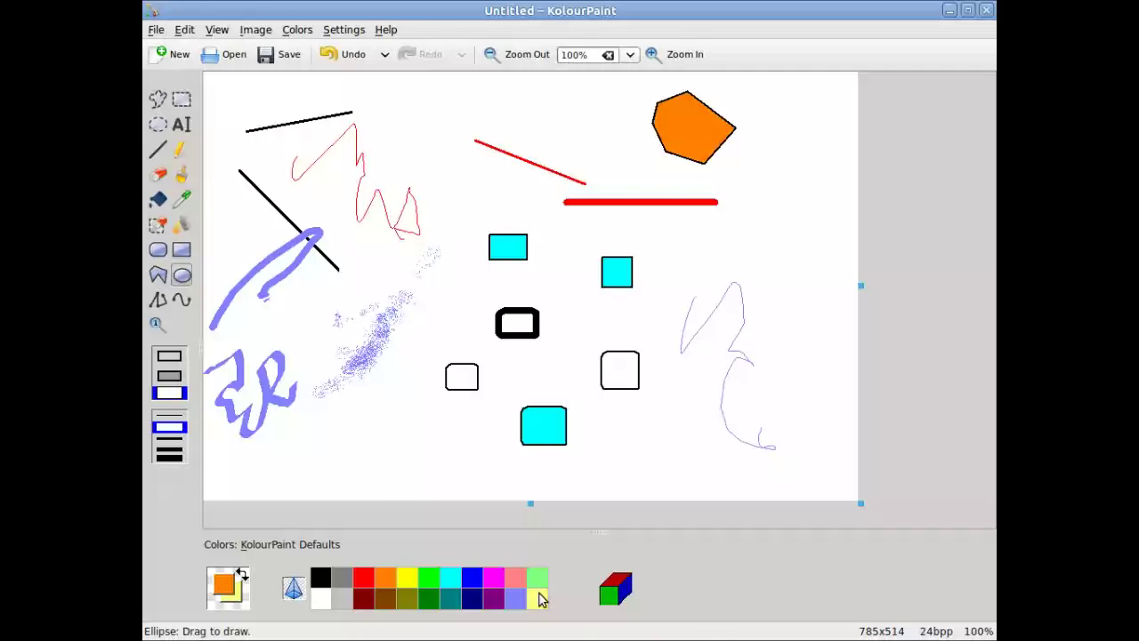
drag(360, 409, 417, 454)
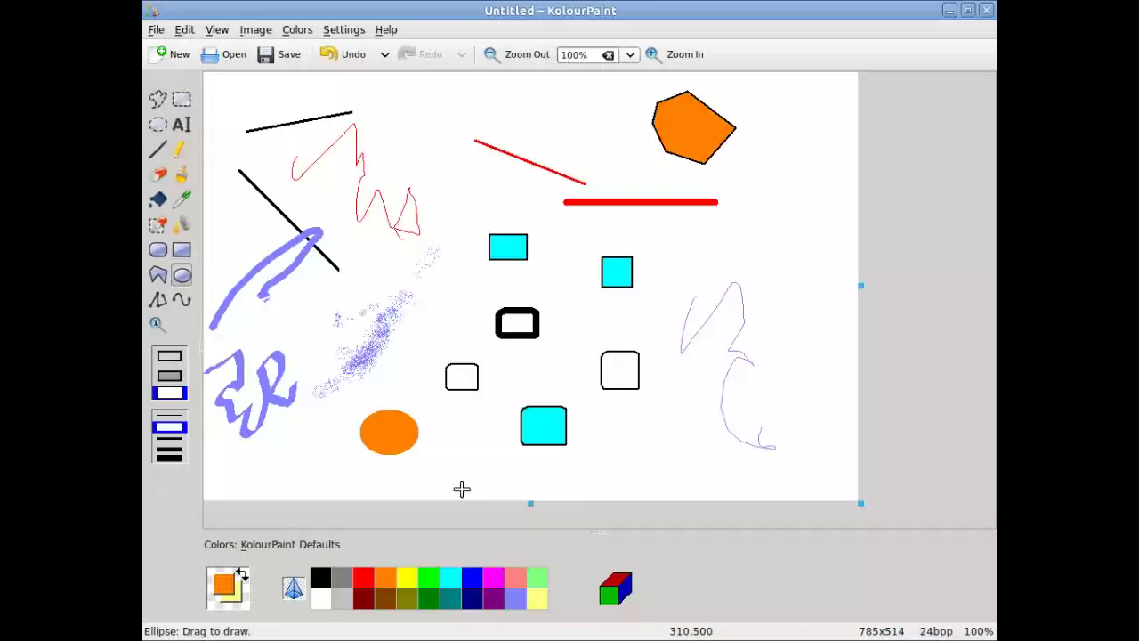
click(175, 378)
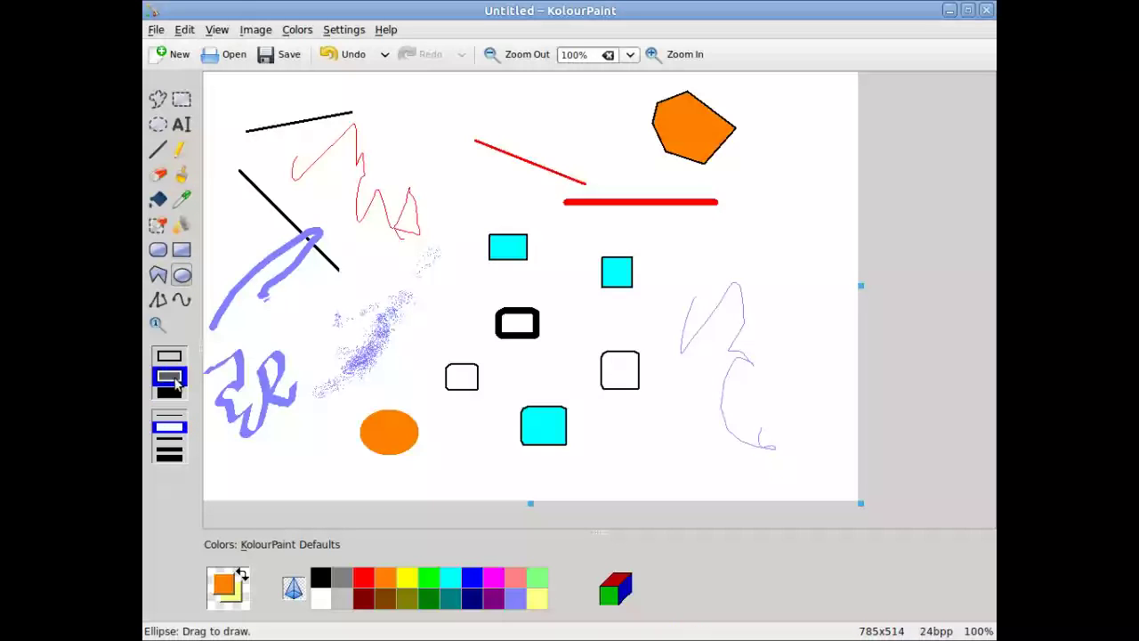
click(176, 359)
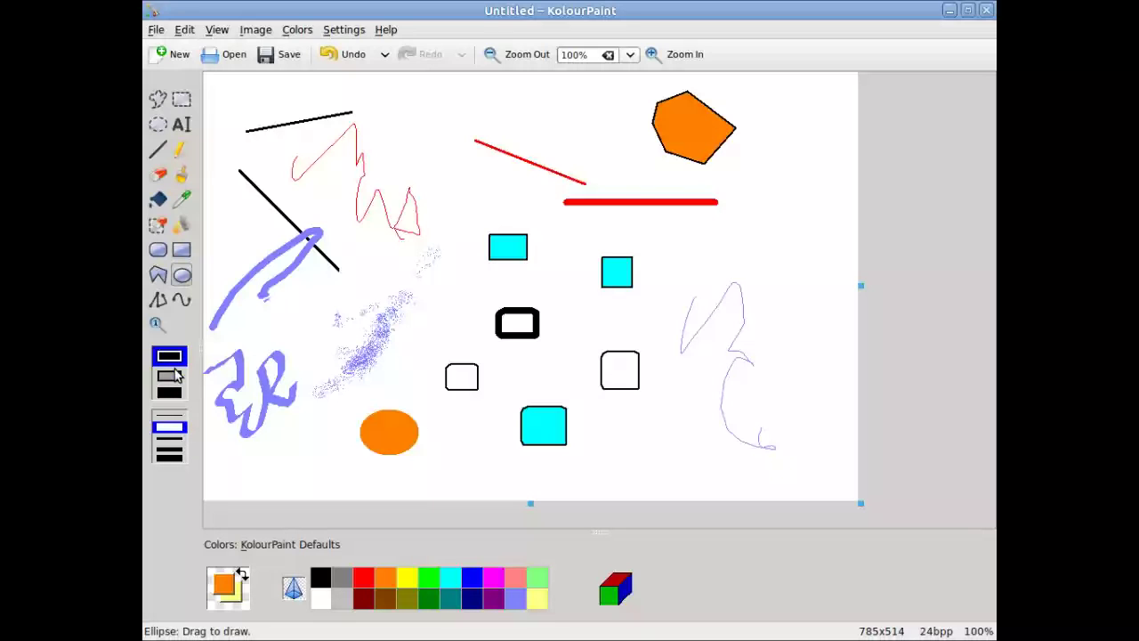
click(174, 377)
click(173, 393)
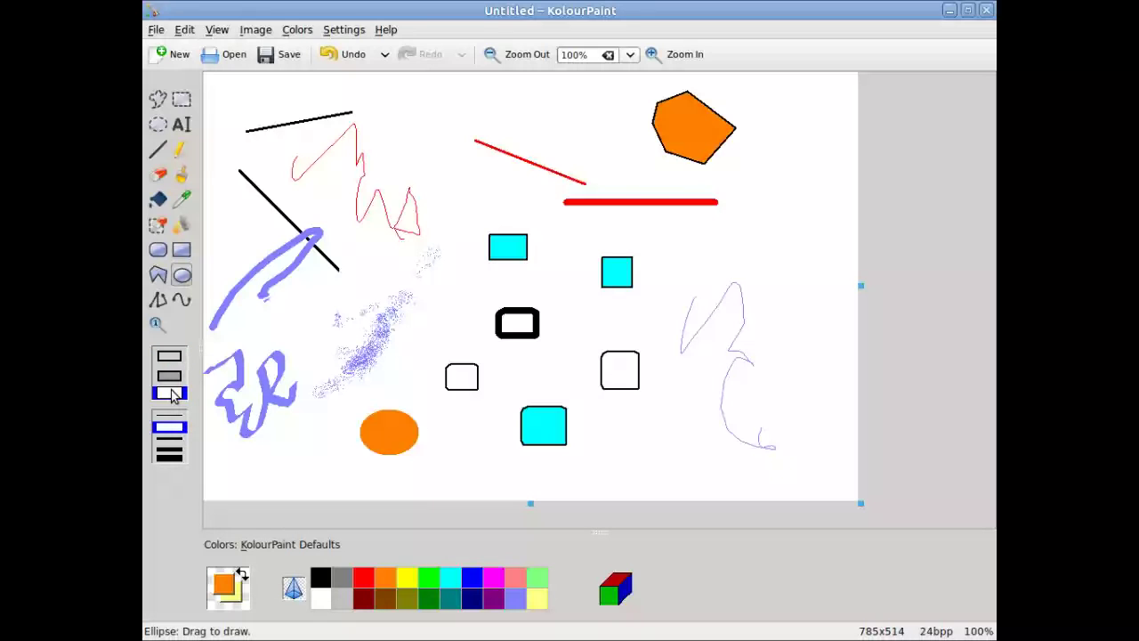
Draw an orange zigzag of connected line segments near the top centre
click(158, 301)
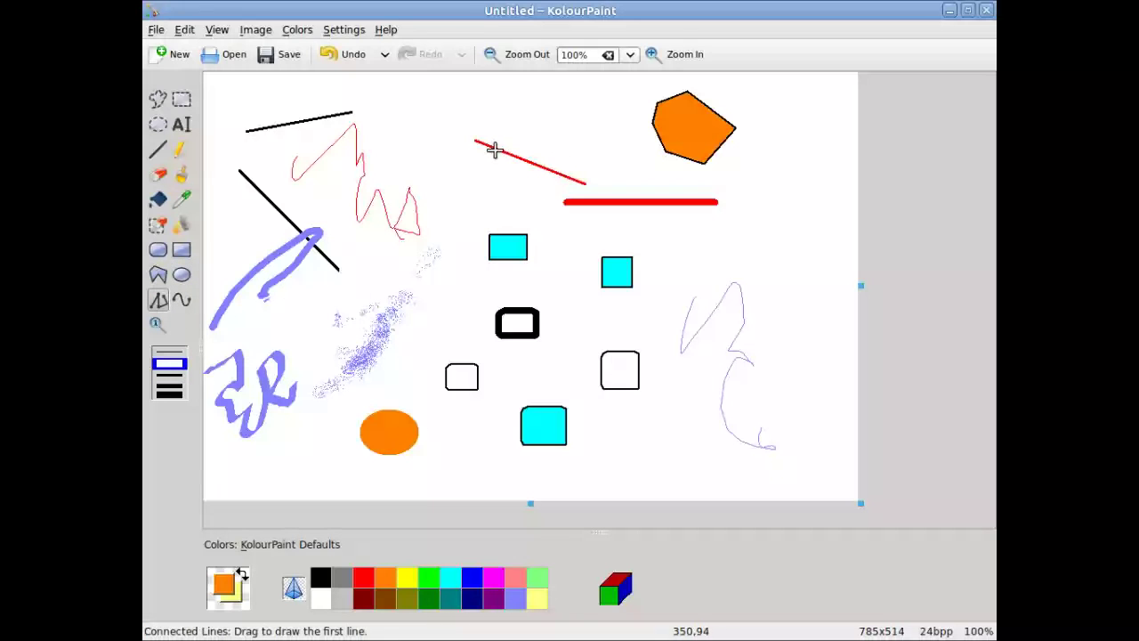
click(448, 87)
drag(447, 87, 452, 135)
click(436, 213)
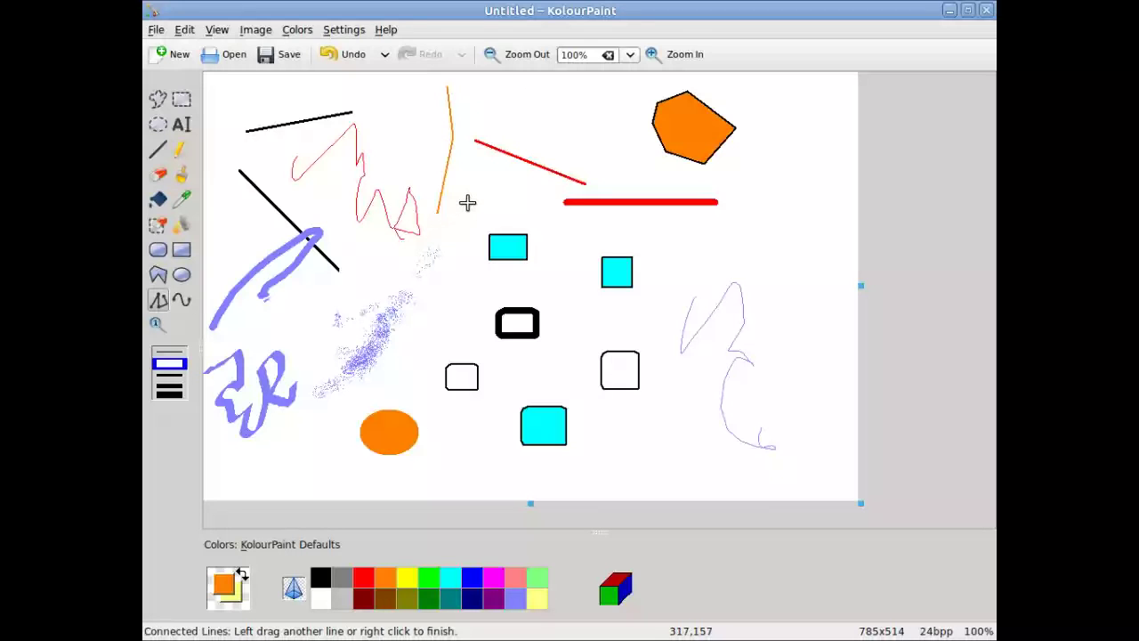
drag(465, 201, 467, 203)
click(488, 185)
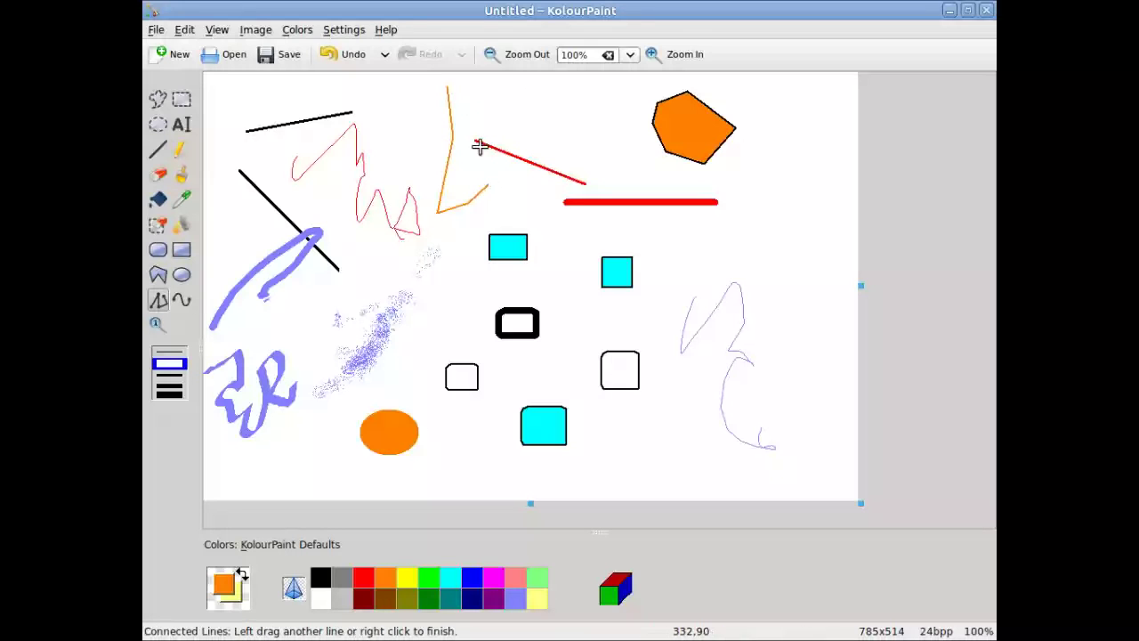
drag(487, 111, 498, 116)
Draw an orange S-shaped curve down the right side, crossing the lavender scribble
click(182, 301)
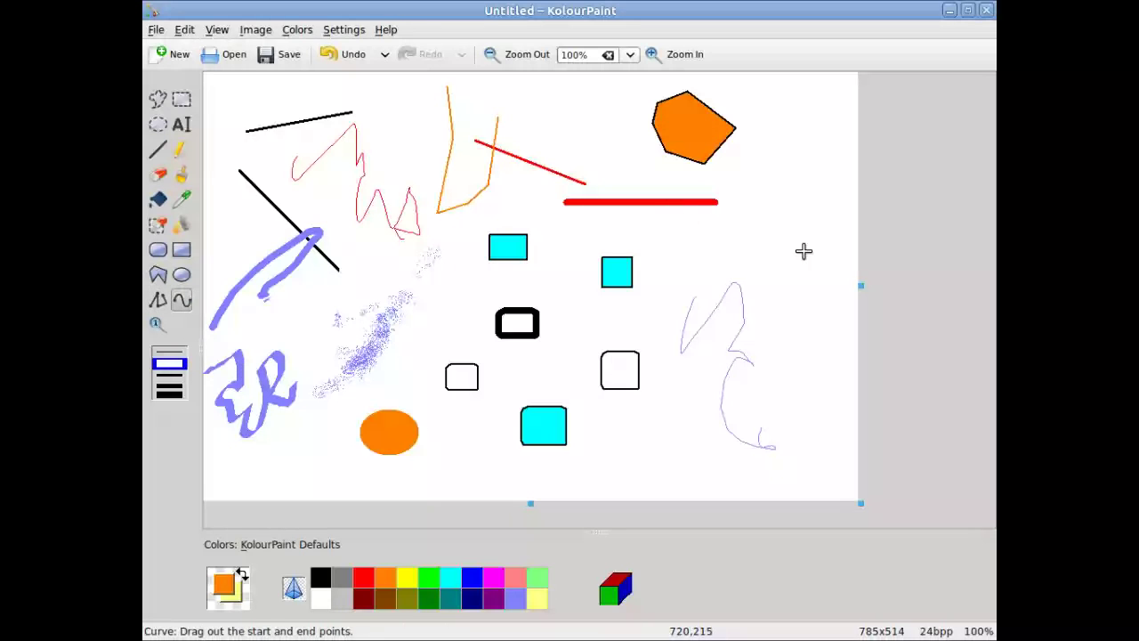
drag(803, 250, 795, 448)
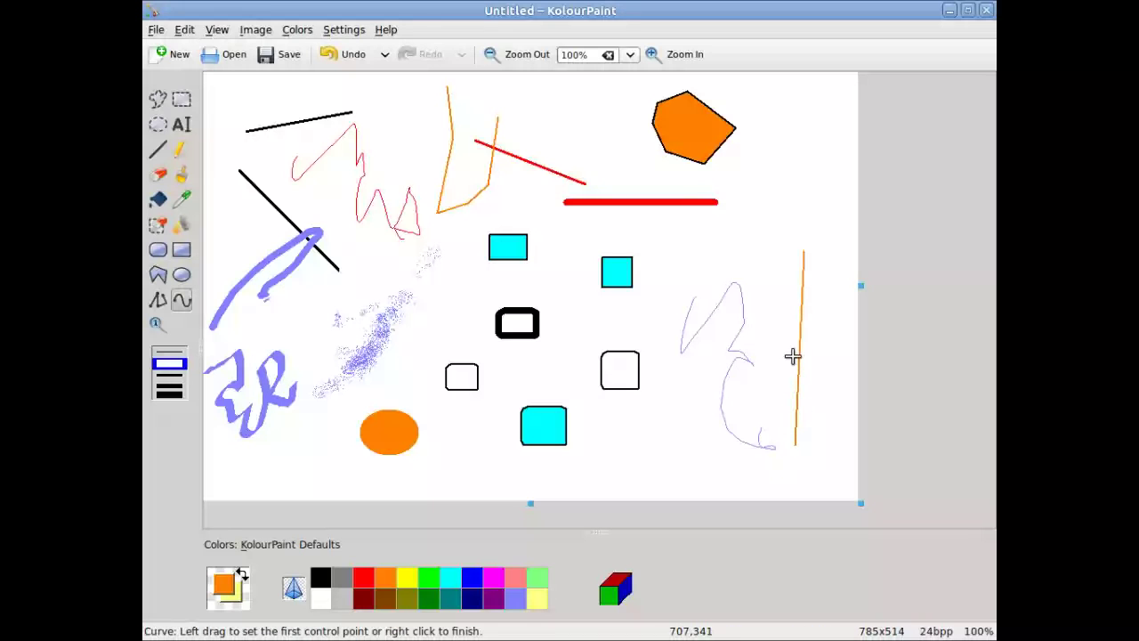
drag(795, 336, 727, 353)
drag(754, 274, 660, 301)
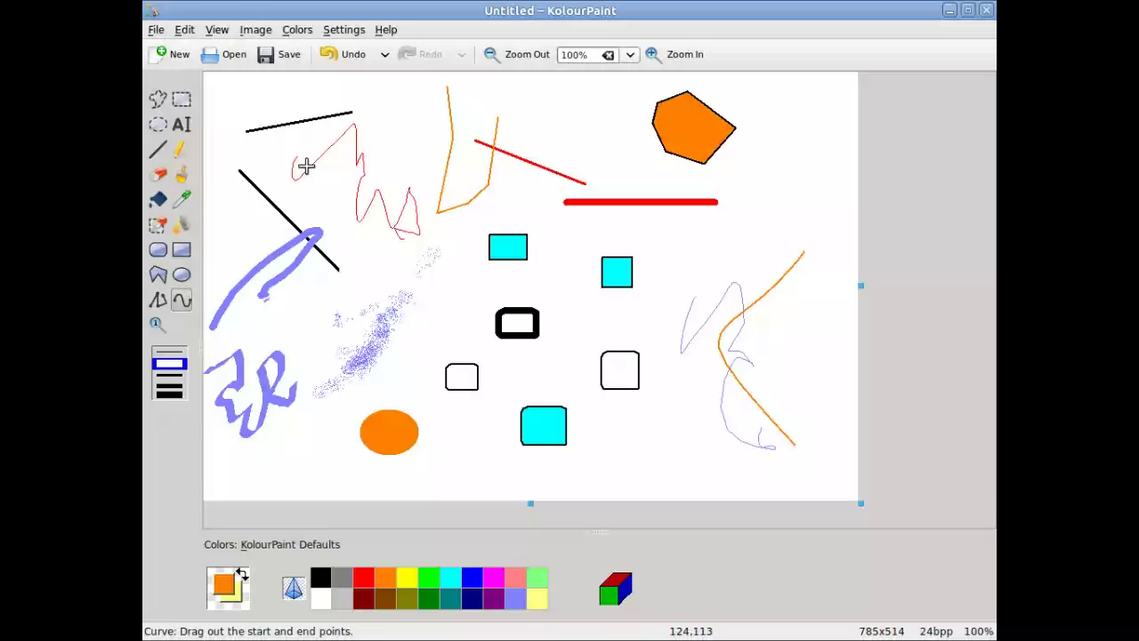
click(182, 125)
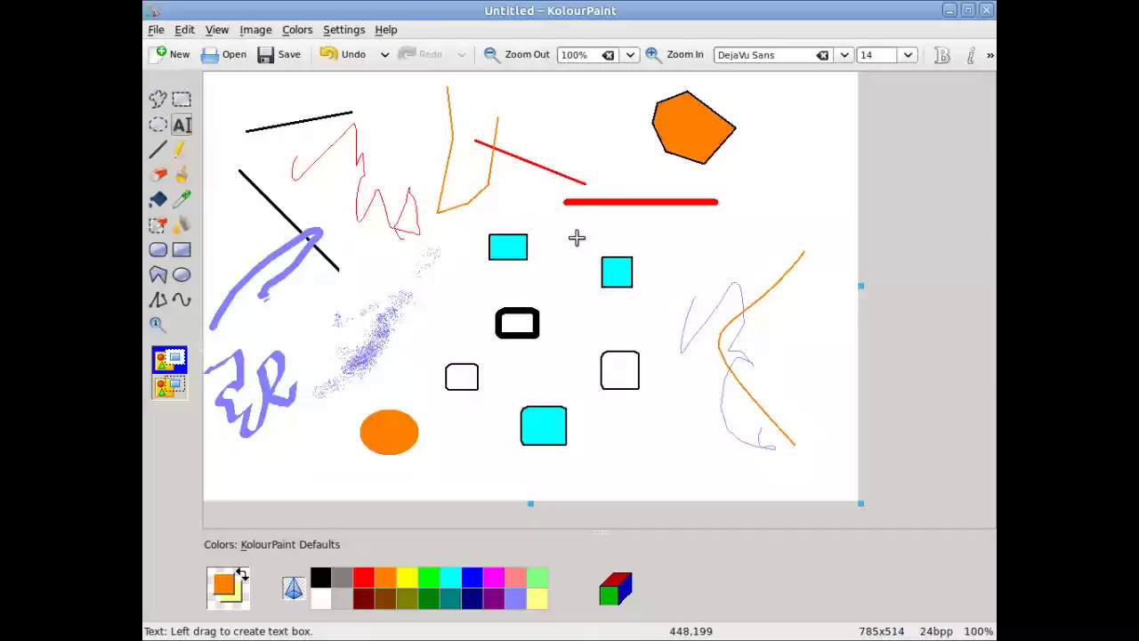
Add a black Comic Sans MS text box reading 'This is my text' right of the cyan square
click(578, 237)
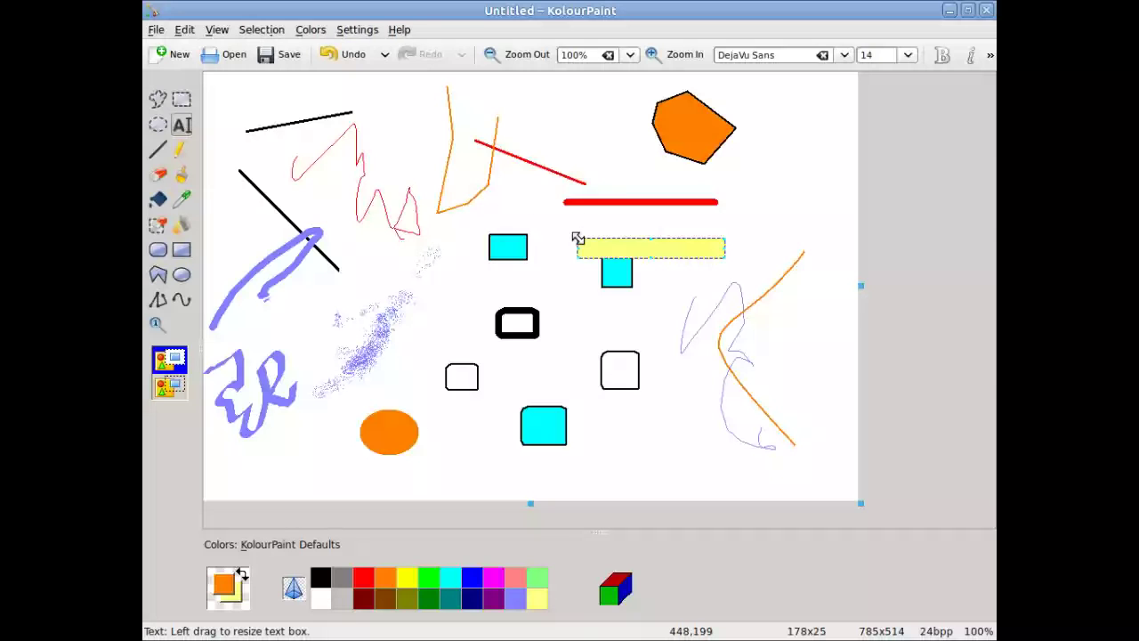
click(843, 56)
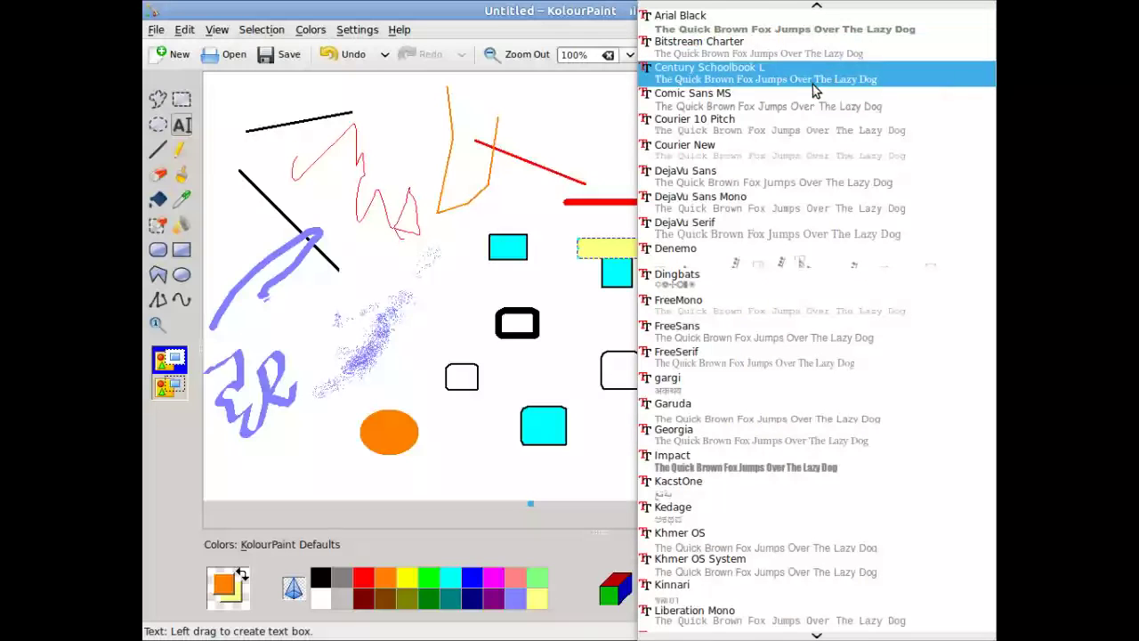
click(808, 95)
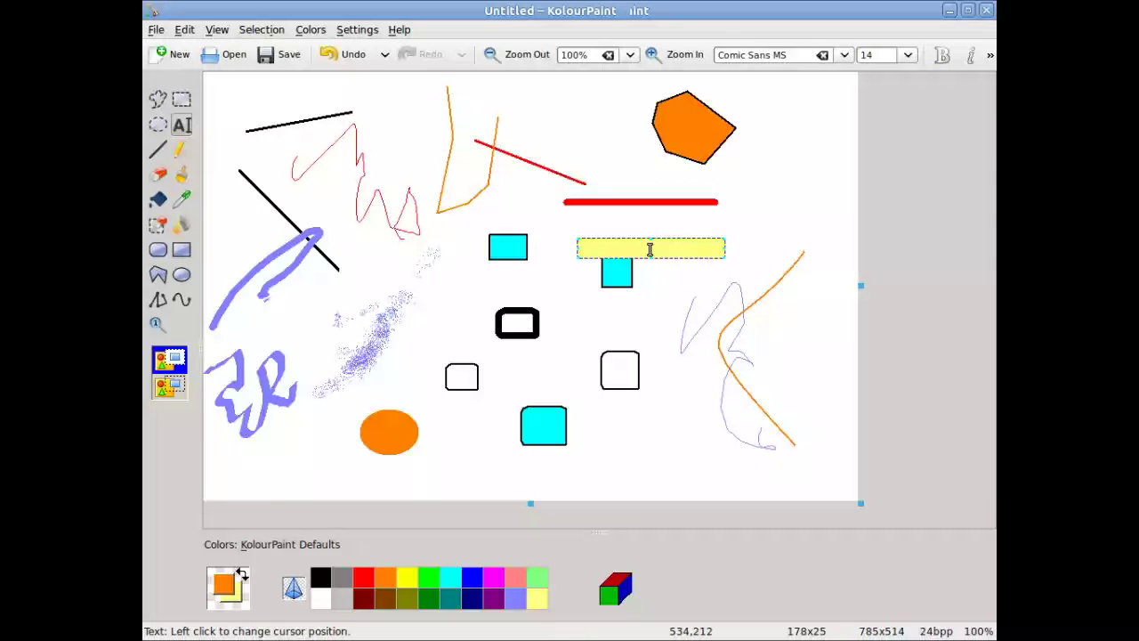
text(This is)
key(BackSpace)
key(BackSpace)
key(BackSpace)
key(BackSpace)
key(BackSpace)
key(BackSpace)
key(BackSpace)
key(BackSpace)
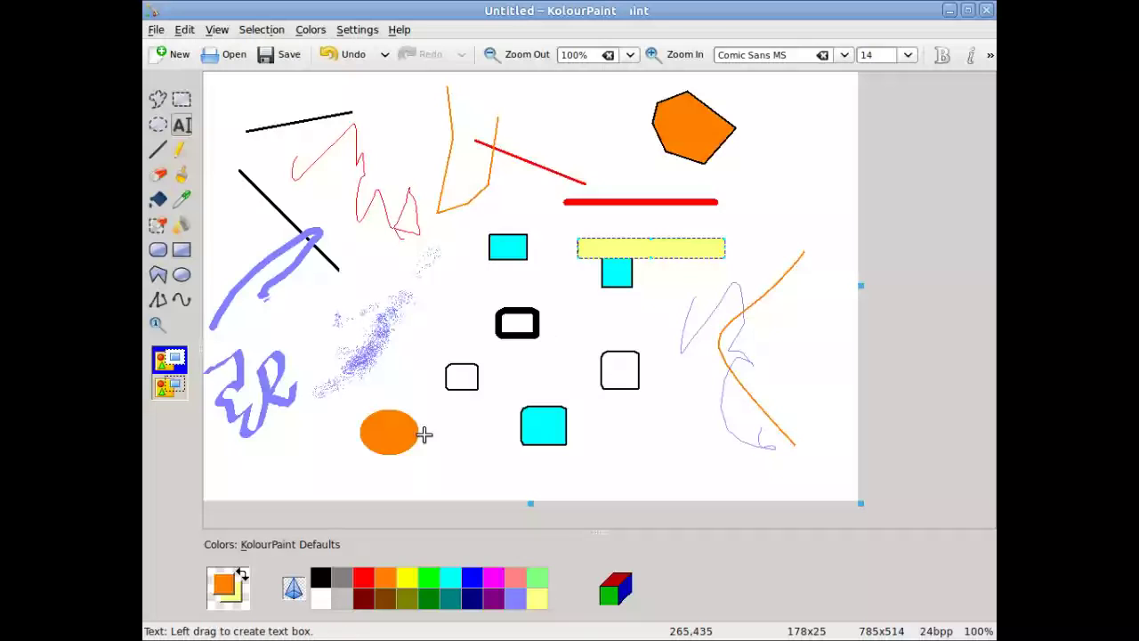
click(322, 578)
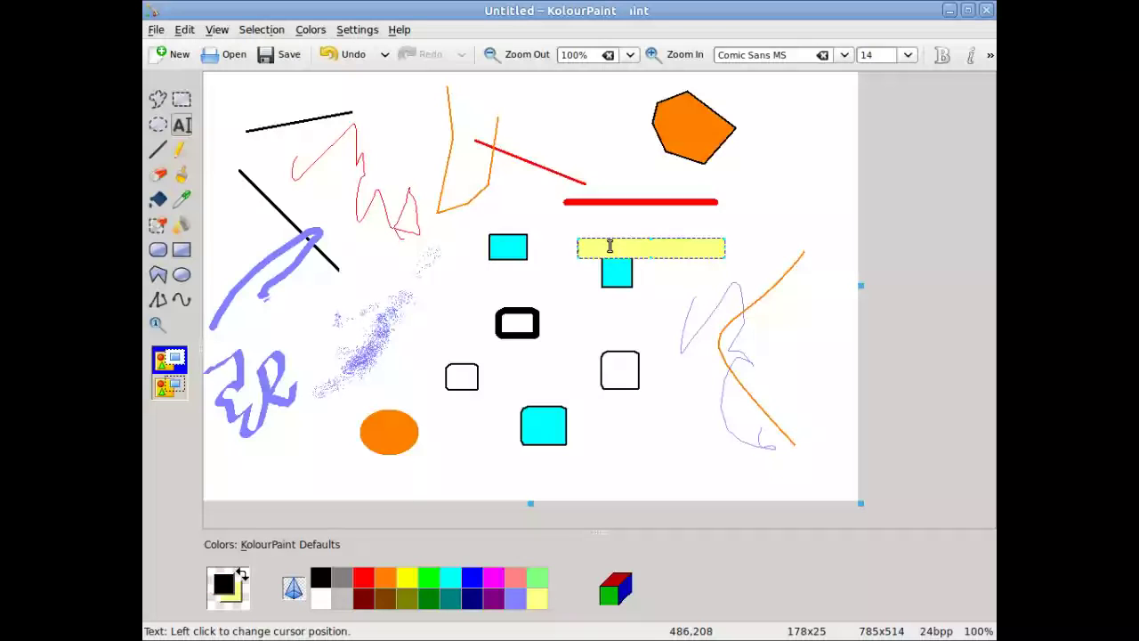
text(hid id)
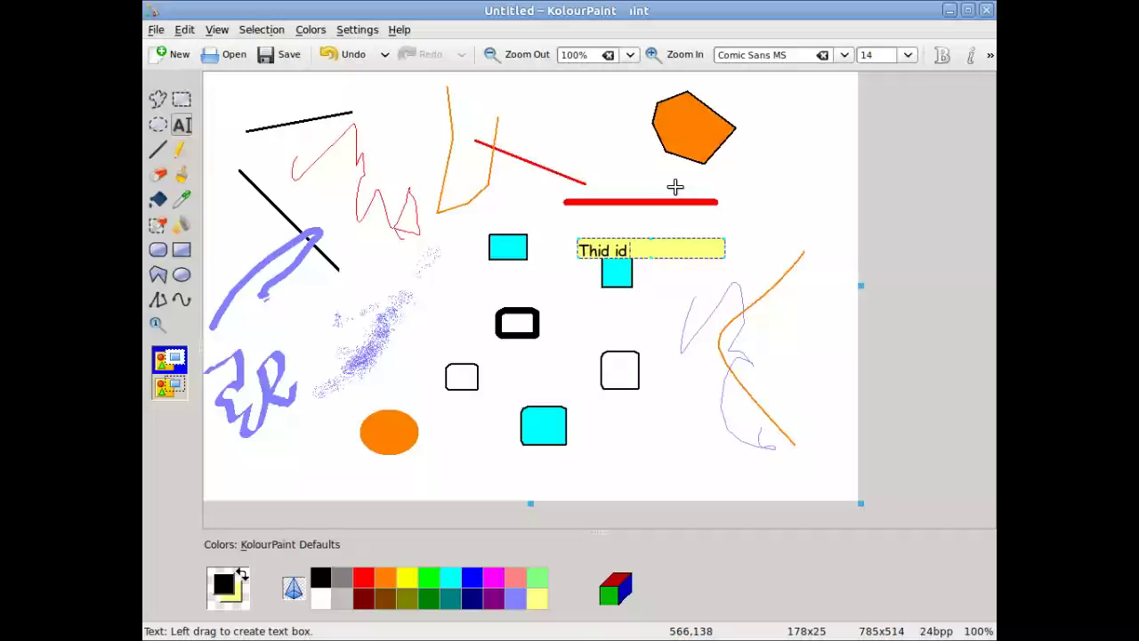
key(BackSpace)
key(BackSpace)
key(BackSpace)
text(is my text)
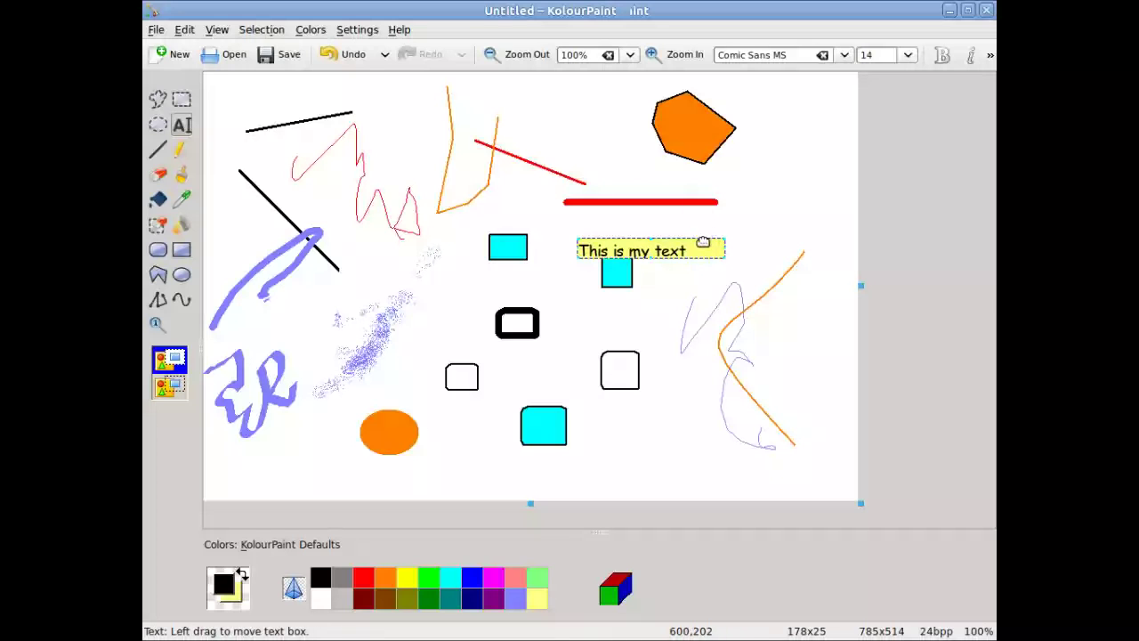
Move the text box up toward the red bar and rectangle-select the text block
drag(703, 240, 742, 219)
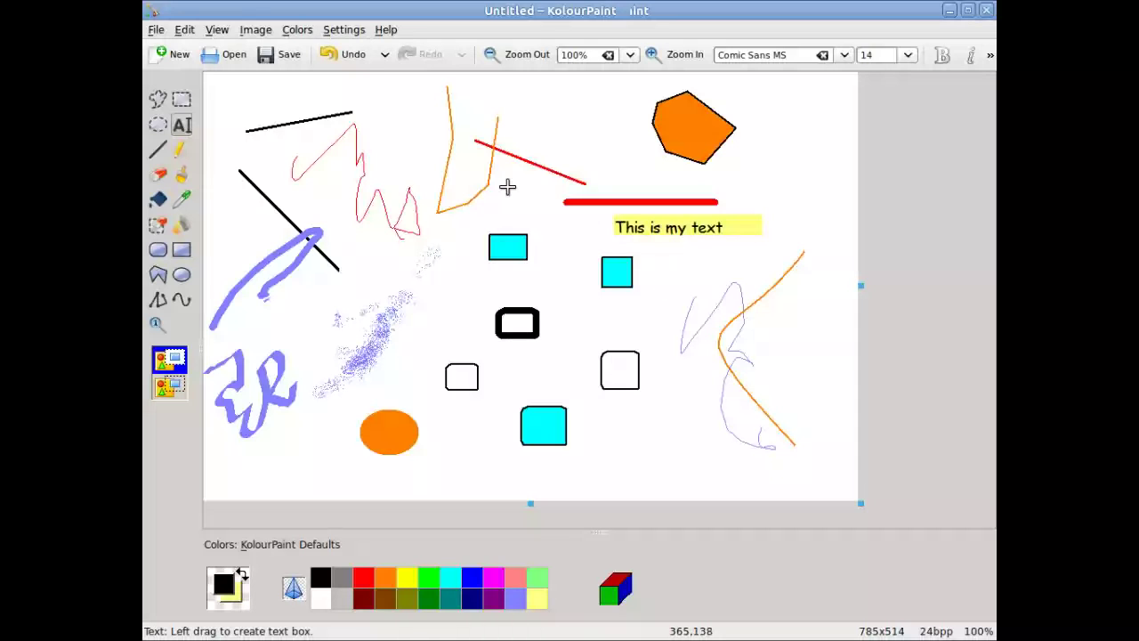
click(181, 104)
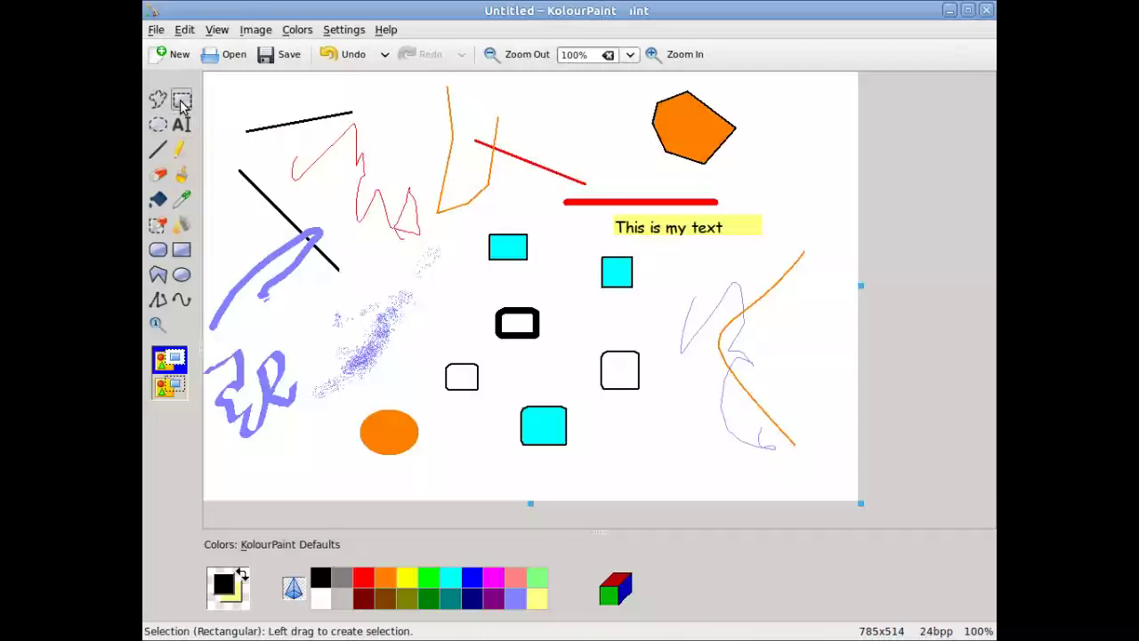
drag(598, 214, 791, 230)
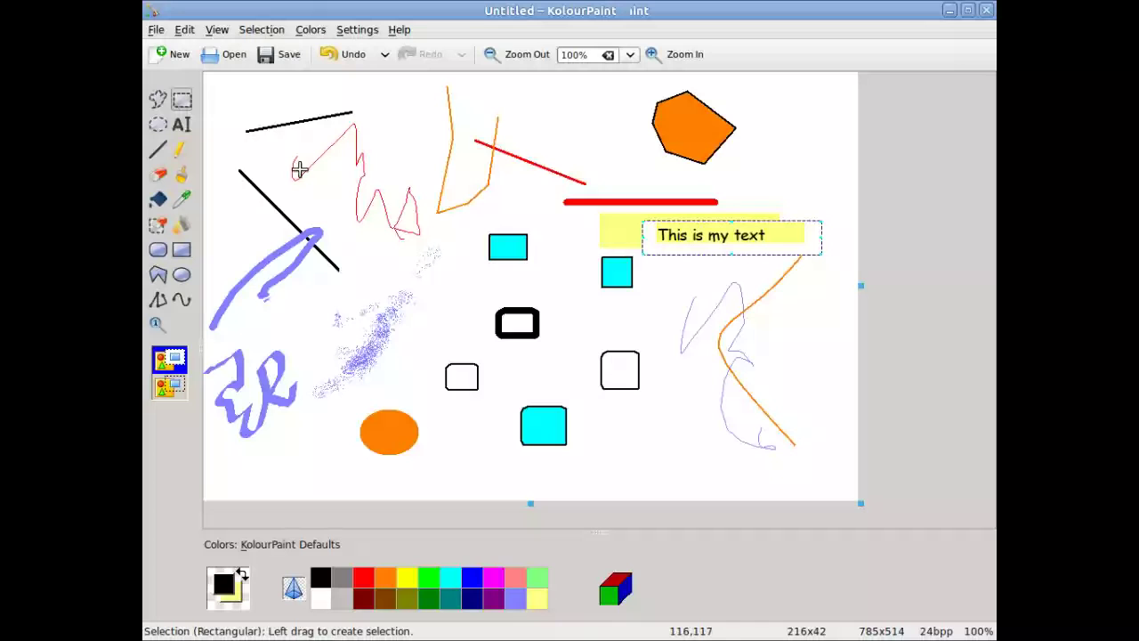
click(155, 31)
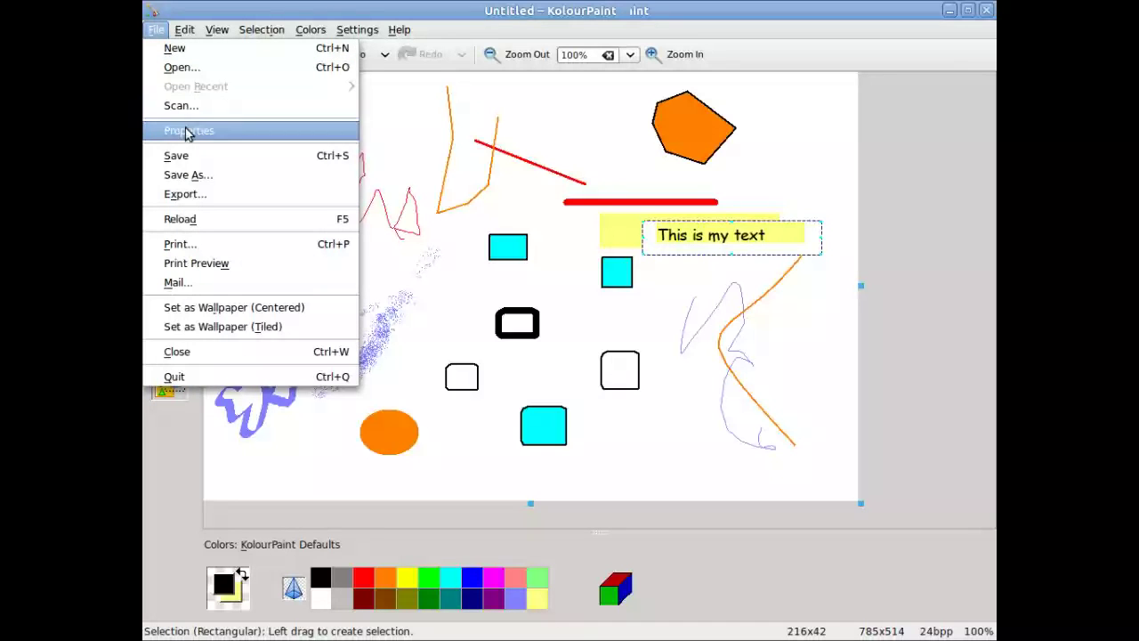
Save the drawing as 'My Image.png' using the PNG image format
key(Escape)
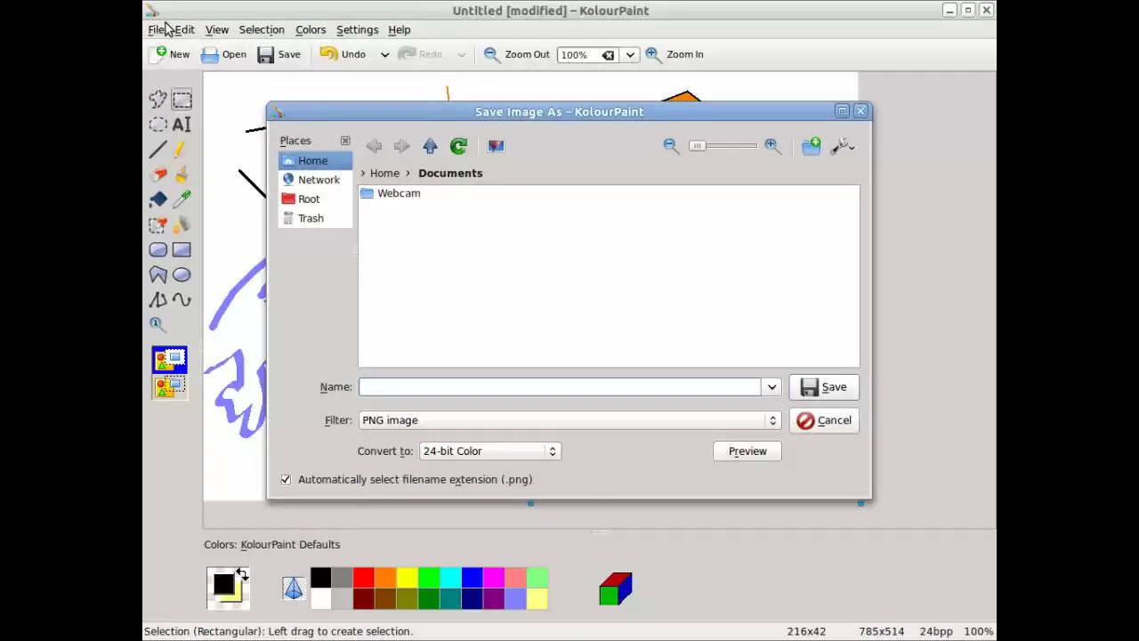
click(774, 424)
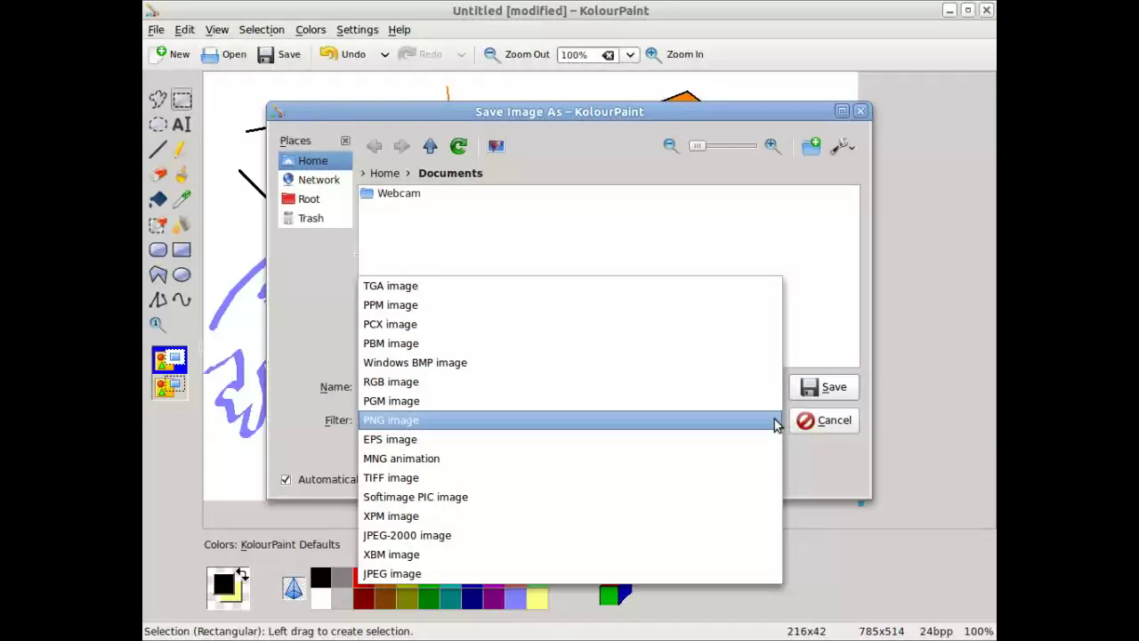
click(774, 424)
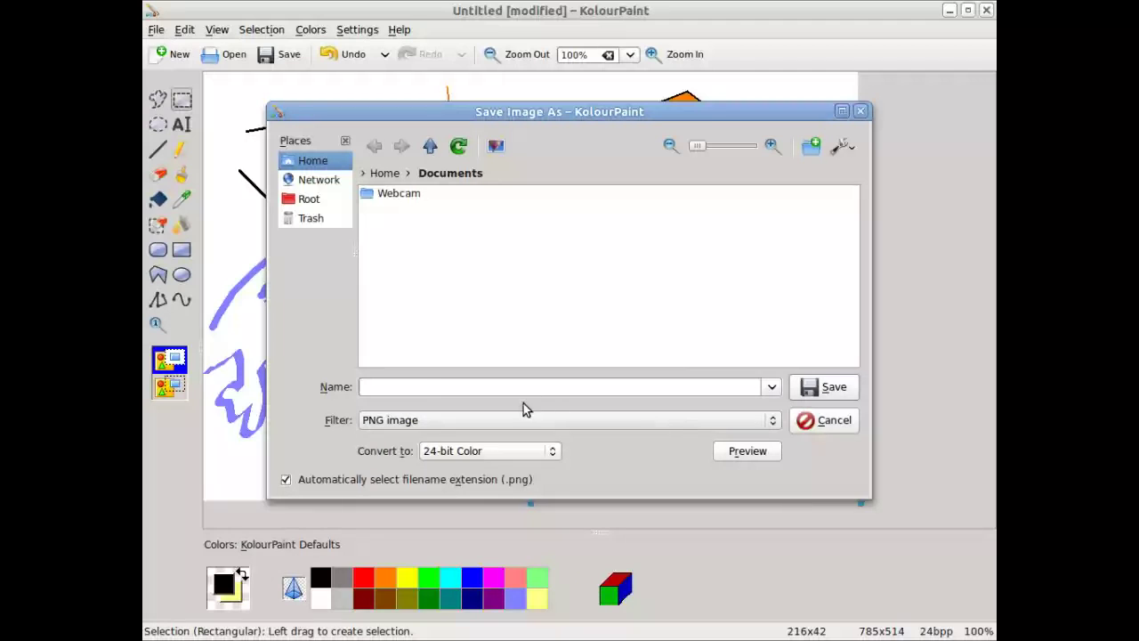
click(419, 386)
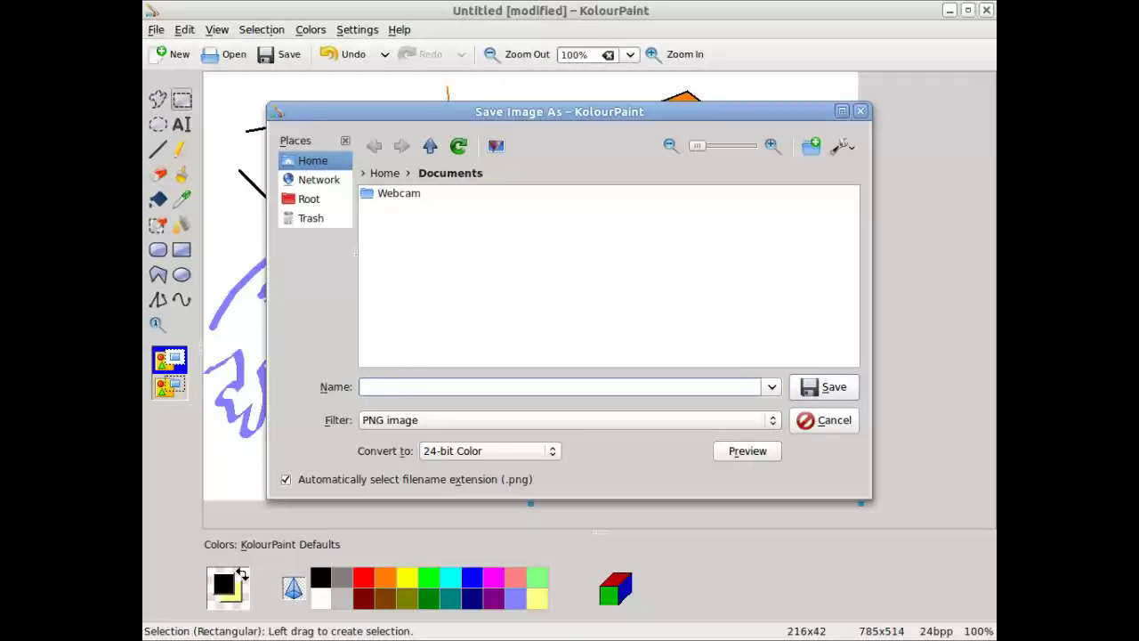
text(M)
text(y in)
click(827, 386)
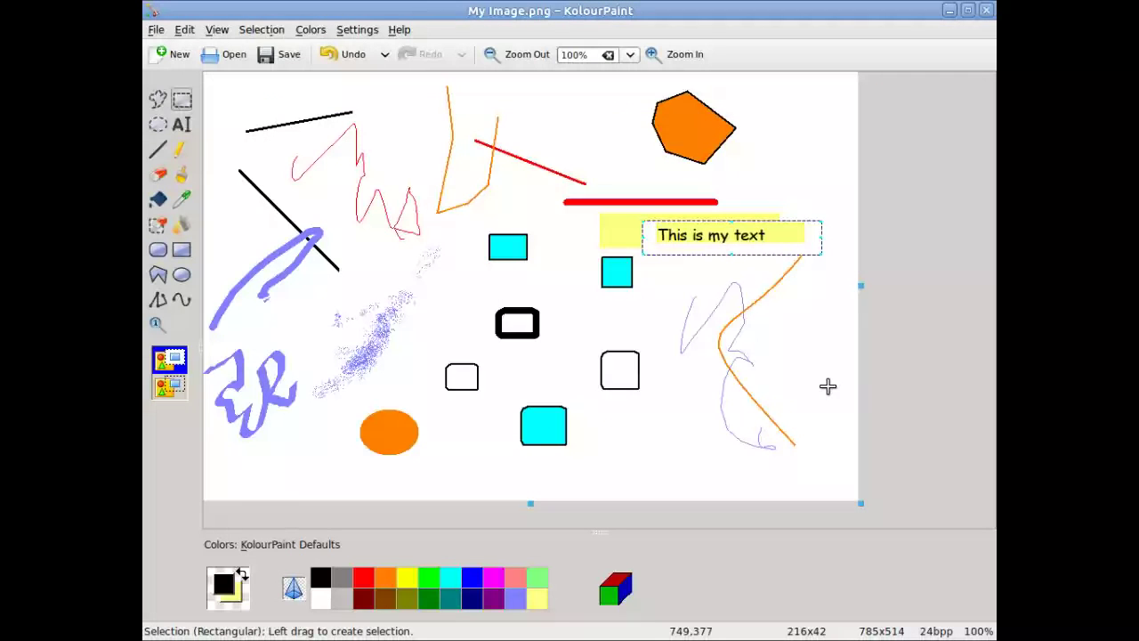